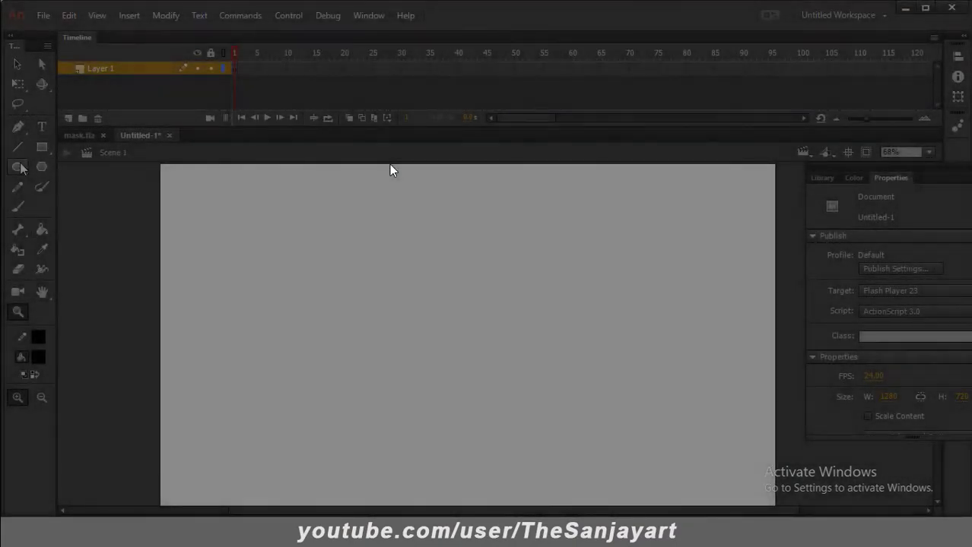
Draw a circle with the Oval tool near the middle of the stage, with no stroke and fill #0066CC.
{"action": "left_click", "coordinate": [19, 167]}
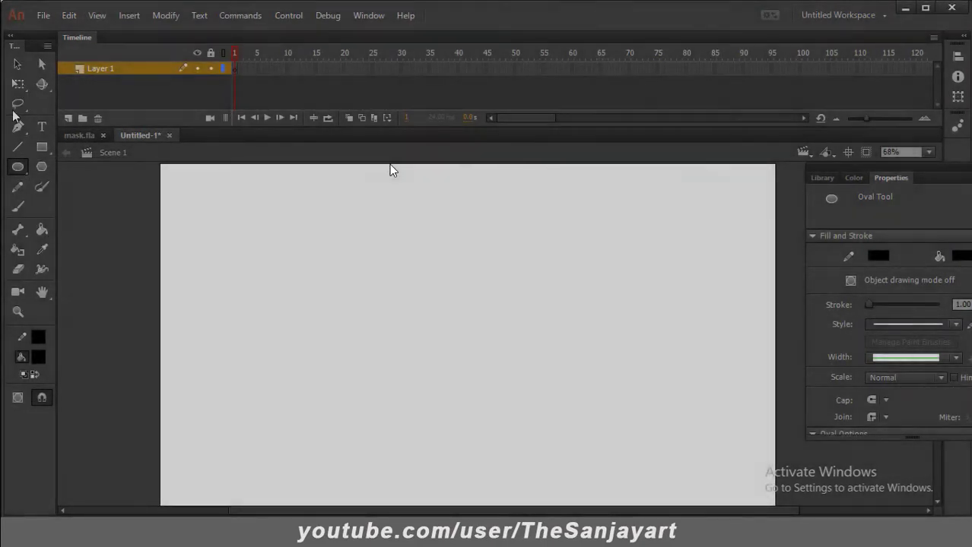
{"action": "left_click", "coordinate": [19, 170]}
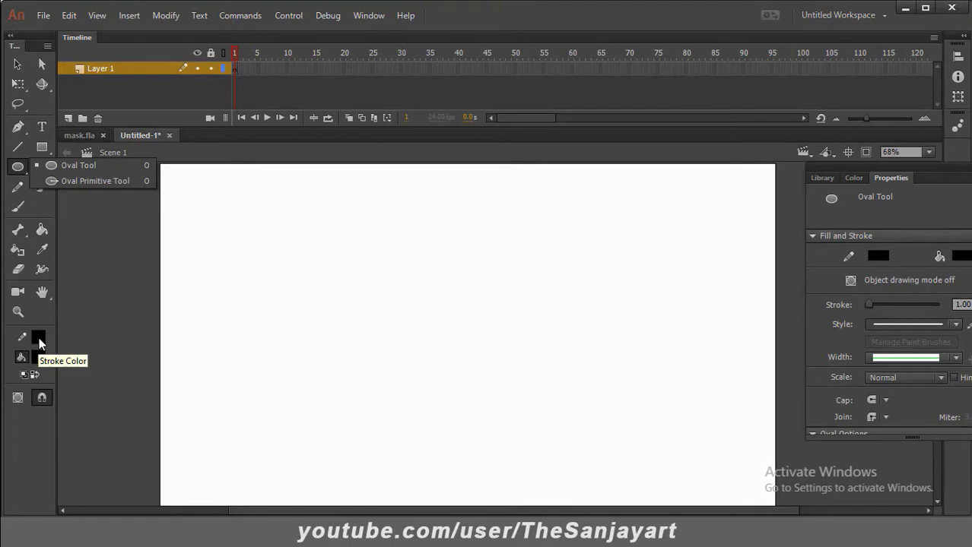
{"action": "left_click", "coordinate": [38, 341]}
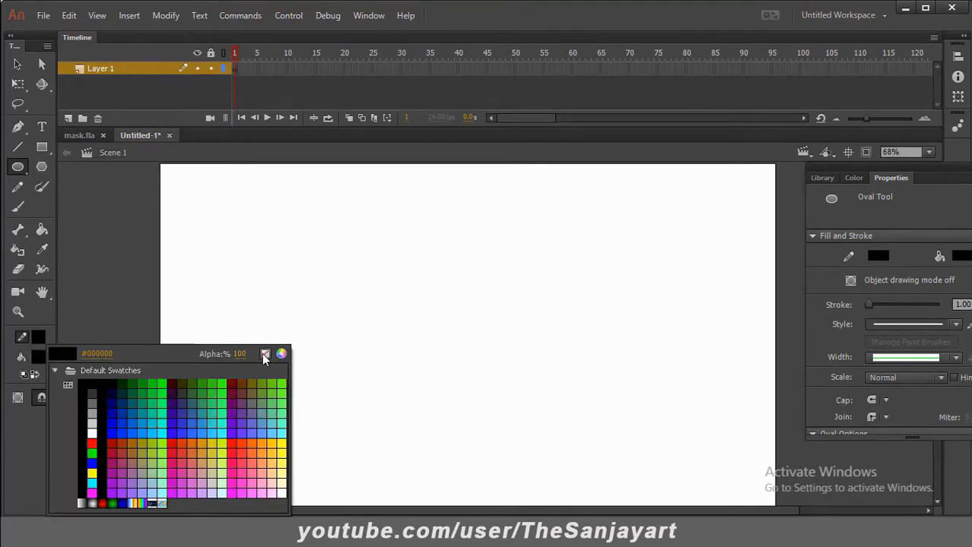
{"action": "left_click", "coordinate": [264, 355]}
{"action": "left_click", "coordinate": [40, 361]}
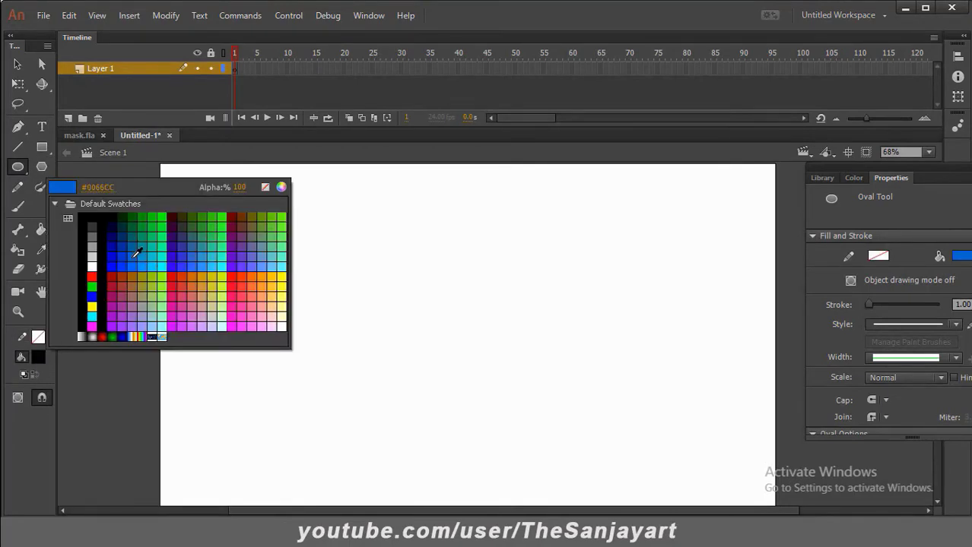
{"action": "left_click", "coordinate": [135, 255]}
{"action": "left_click_drag", "start_coordinate": [306, 271], "coordinate": [455, 418]}
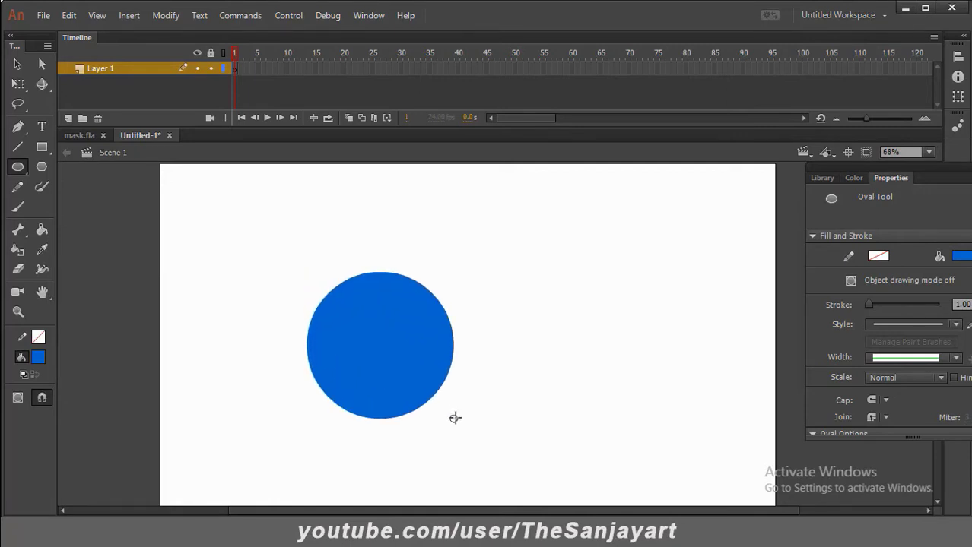
Move the blue circle closer to the stage centre and enlarge it slightly around its centre with Free Transform.
{"action": "left_click", "coordinate": [17, 65]}
{"action": "left_click_drag", "start_coordinate": [412, 354], "coordinate": [456, 336]}
{"action": "left_click", "coordinate": [19, 84]}
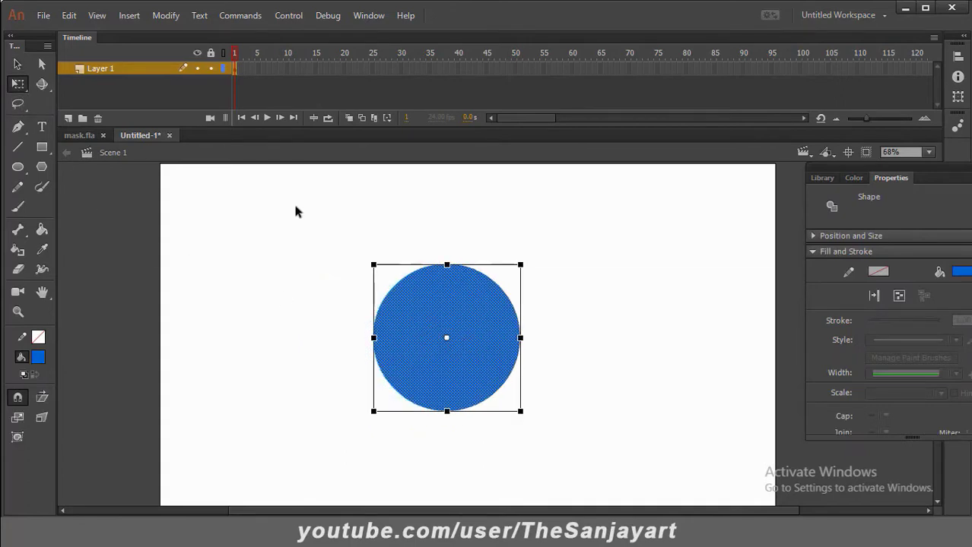
{"action": "left_click_drag", "start_coordinate": [530, 261], "coordinate": [539, 257]}
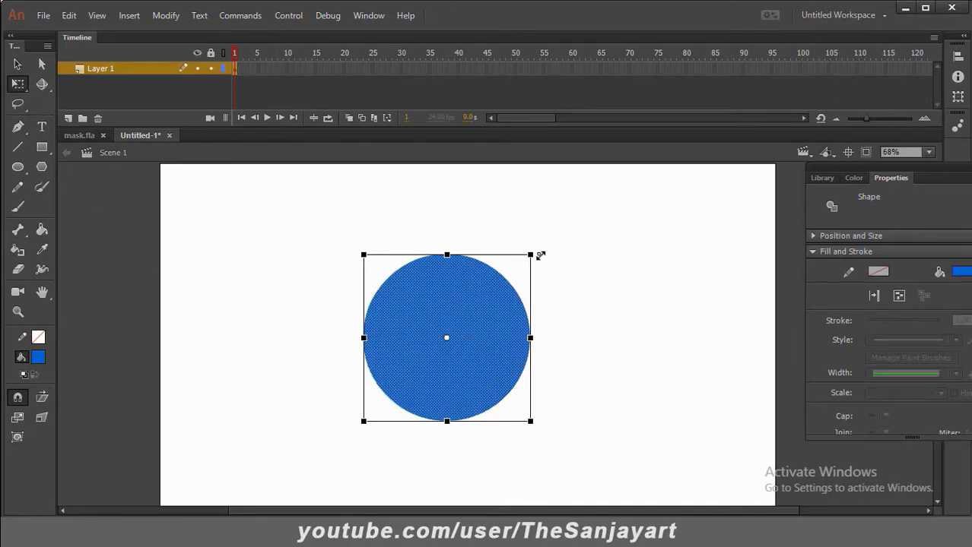
{"action": "left_click", "coordinate": [564, 296]}
Rename the circle's layer as mask.
{"action": "left_click", "coordinate": [99, 69]}
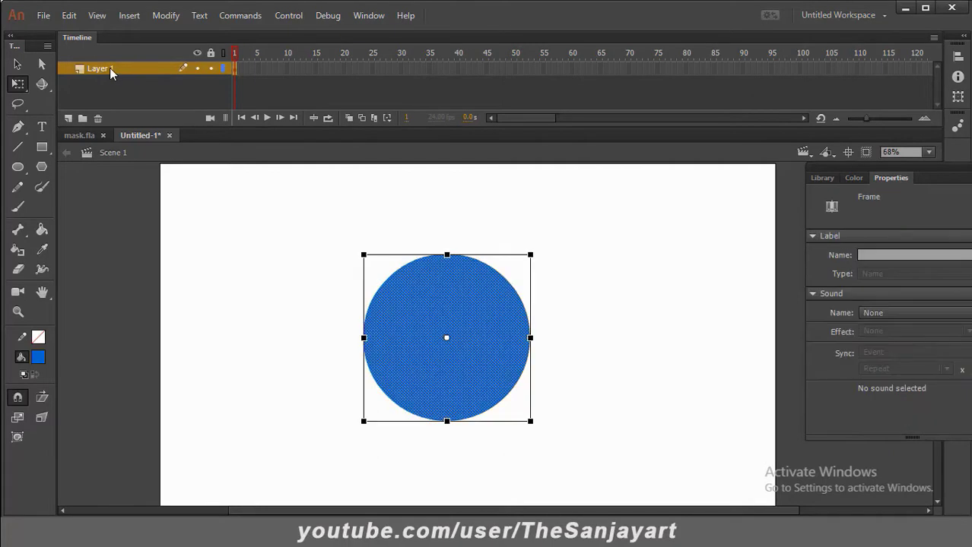
{"action": "double_click", "coordinate": [110, 67]}
{"action": "type", "text": "mask"}
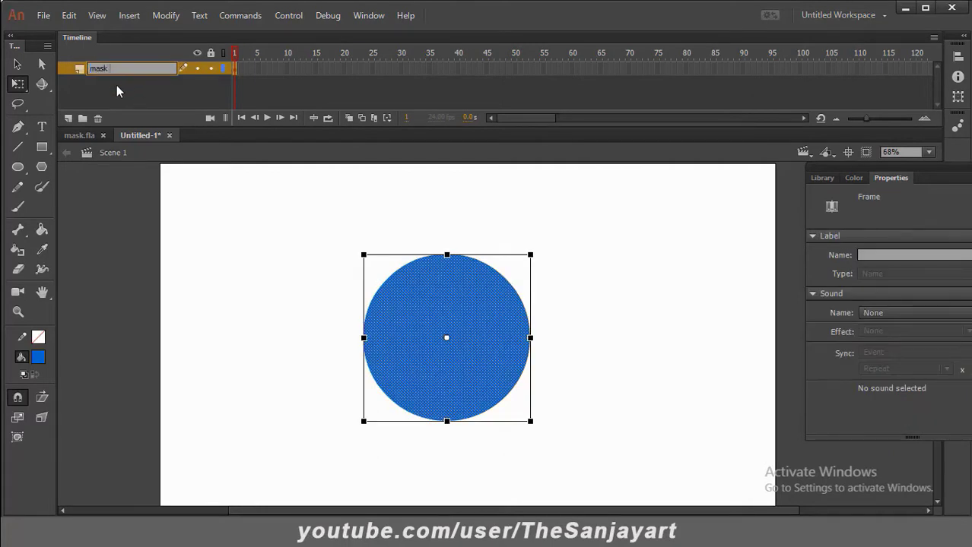
{"action": "left_click", "coordinate": [116, 91]}
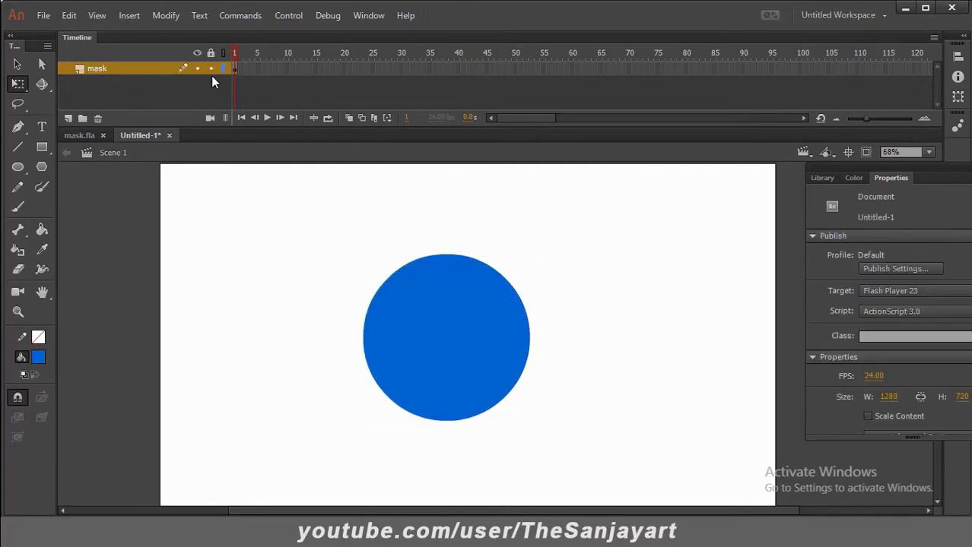
Add a new layer beneath the mask layer and name it world map.
{"action": "left_click", "coordinate": [65, 118]}
{"action": "left_click_drag", "start_coordinate": [107, 70], "coordinate": [110, 102]}
{"action": "double_click", "coordinate": [107, 82]}
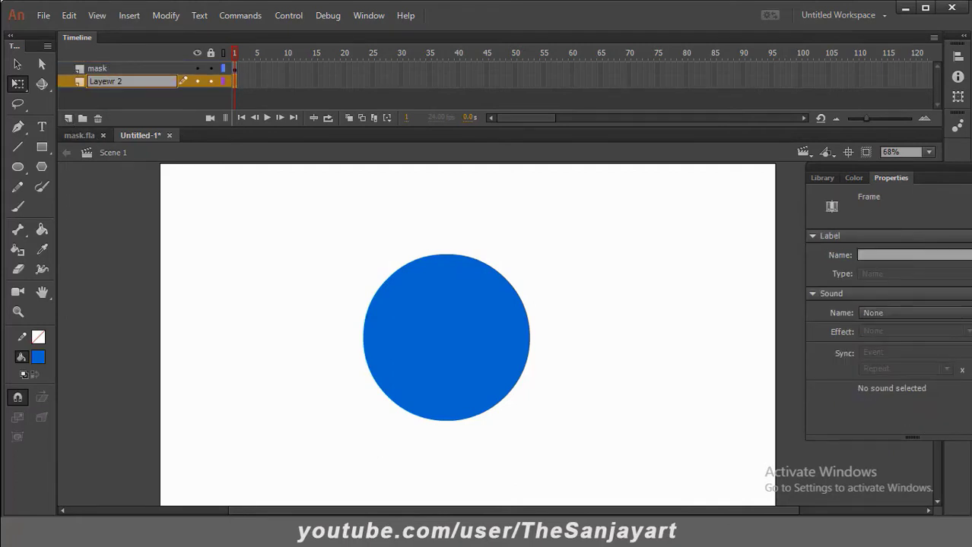
{"action": "left_click_drag", "start_coordinate": [128, 81], "coordinate": [82, 81]}
{"action": "type", "text": "world map"}
{"action": "left_click", "coordinate": [240, 96]}
{"action": "left_click", "coordinate": [236, 82]}
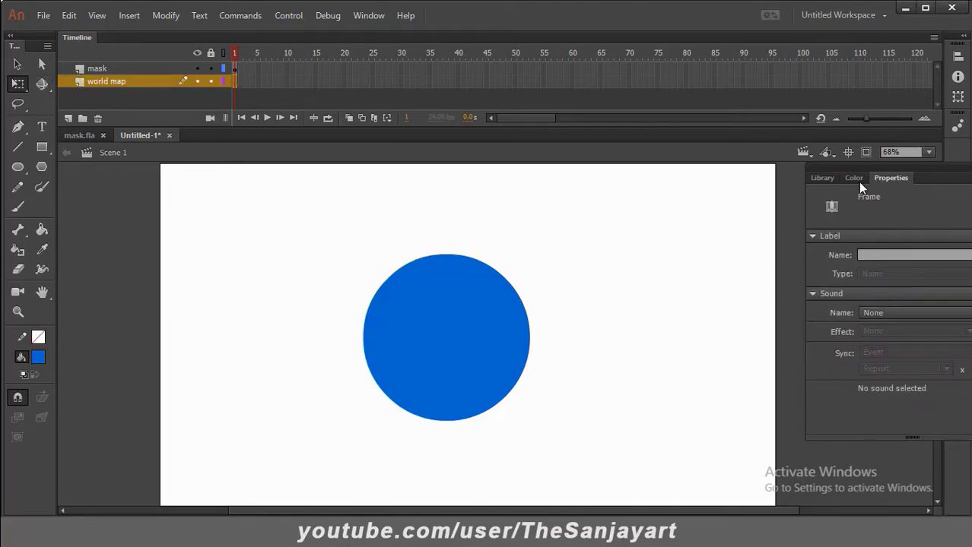
Place world-map.gif from the library onto the stage in frame 1 of the world map layer.
{"action": "left_click", "coordinate": [822, 178]}
{"action": "left_click", "coordinate": [853, 355]}
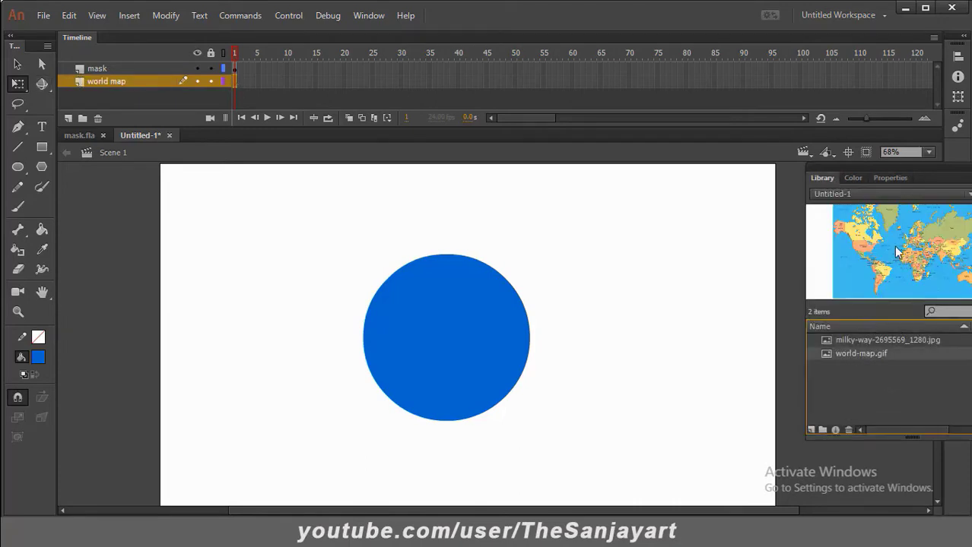
{"action": "left_click_drag", "start_coordinate": [853, 355], "coordinate": [451, 364]}
{"action": "key", "text": "z"}
{"action": "left_click", "coordinate": [495, 355], "text": "alt"}
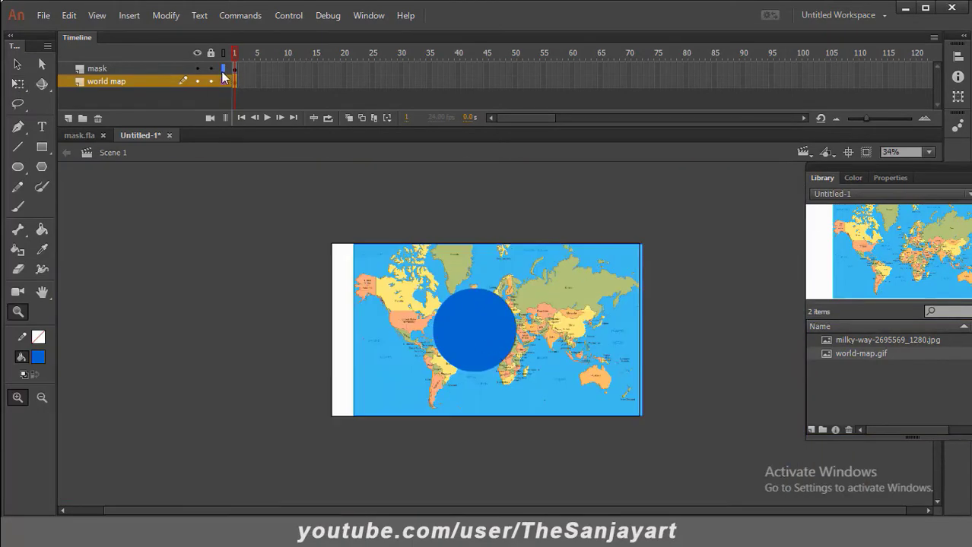
Hide and lock the mask layer, then scale the map image down proportionally so it fits inside the stage.
{"action": "left_click", "coordinate": [197, 69]}
{"action": "left_click", "coordinate": [18, 83]}
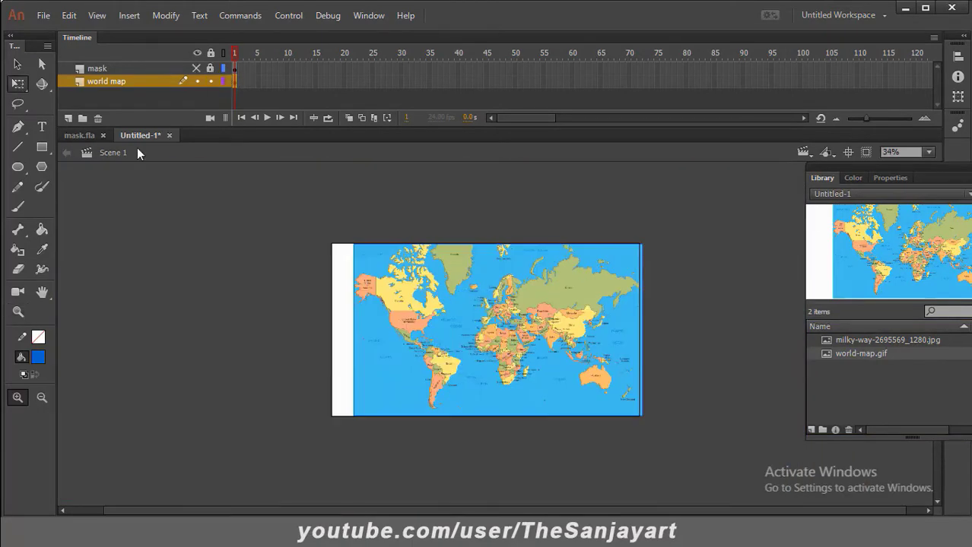
{"action": "left_click_drag", "start_coordinate": [644, 244], "coordinate": [656, 262]}
{"action": "key", "text": "z"}
{"action": "left_click", "coordinate": [608, 334]}
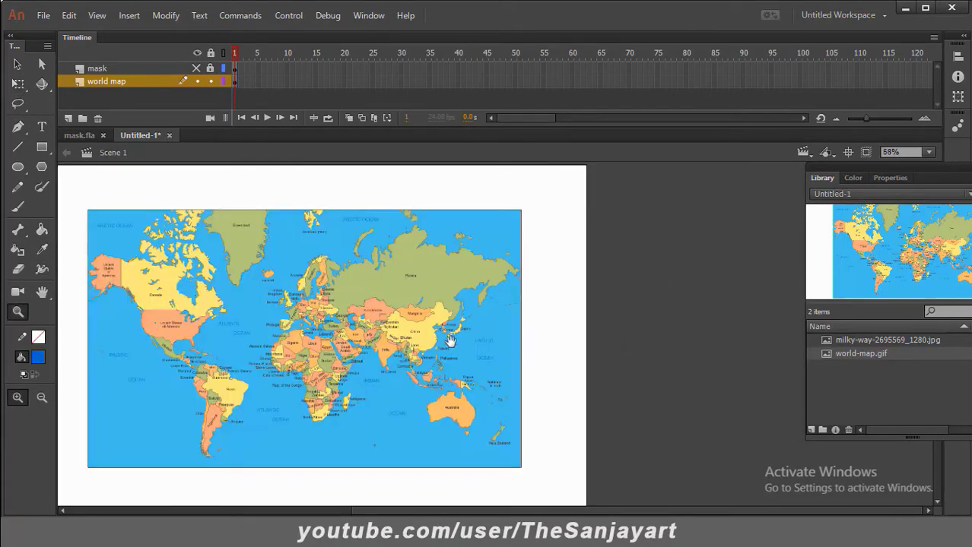
{"action": "left_click_drag", "start_coordinate": [448, 340], "coordinate": [523, 324]}
{"action": "key", "text": "v"}
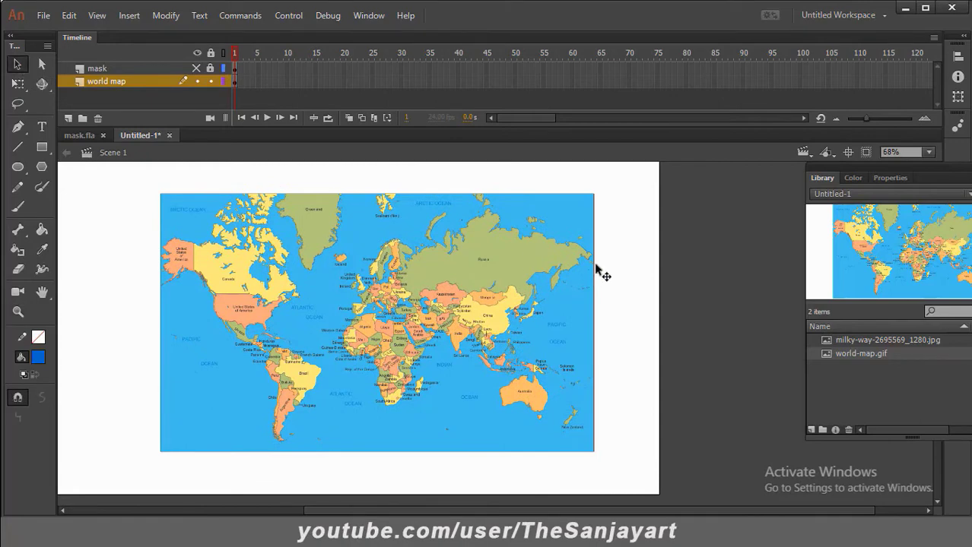
Break the map image apart and delete the thin strips along its right and left edges.
{"action": "left_click", "coordinate": [18, 83]}
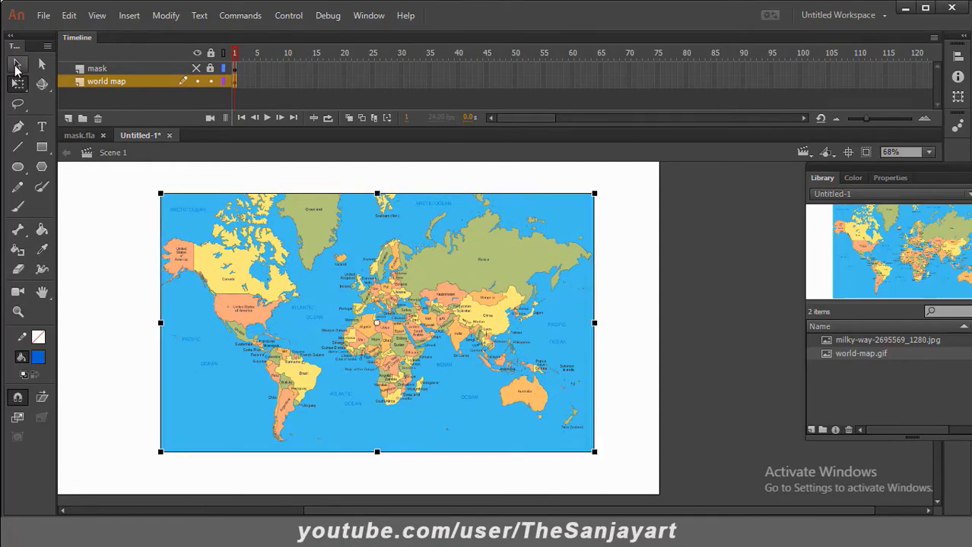
{"action": "left_click", "coordinate": [18, 64]}
{"action": "left_click_drag", "start_coordinate": [621, 259], "coordinate": [591, 479]}
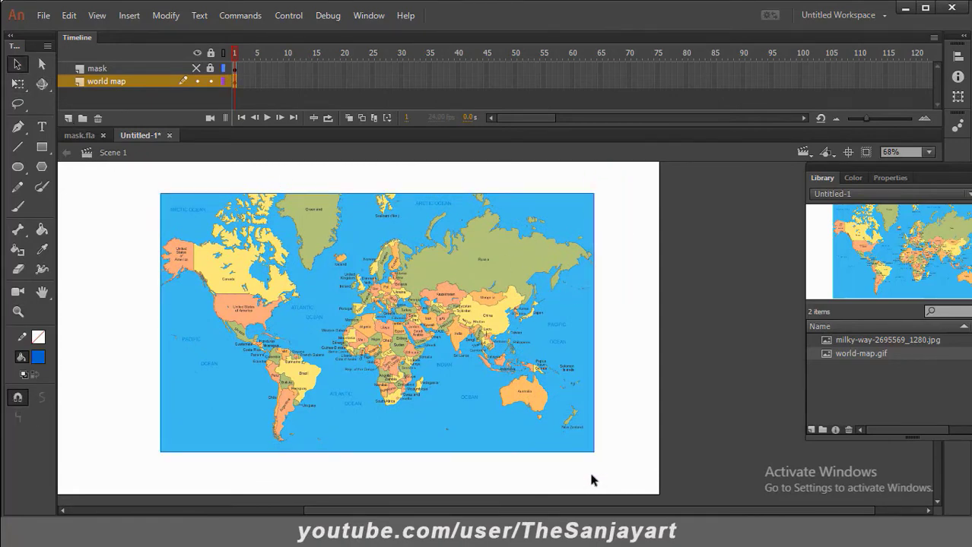
{"action": "left_click", "coordinate": [422, 291]}
{"action": "left_click_drag", "start_coordinate": [621, 167], "coordinate": [590, 498]}
{"action": "key", "text": "Delete"}
{"action": "left_click_drag", "start_coordinate": [129, 179], "coordinate": [168, 504]}
{"action": "key", "text": "Delete"}
Duplicate the trimmed map and join the two copies side by side into one continuous strip.
{"action": "key", "text": "z"}
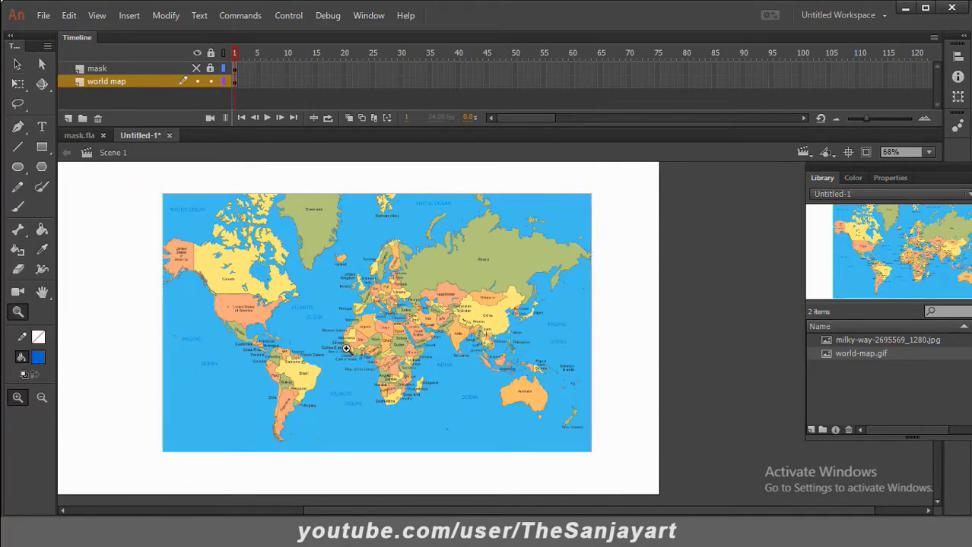
{"action": "left_click", "coordinate": [291, 388], "text": "alt"}
{"action": "left_click", "coordinate": [18, 65]}
{"action": "left_click", "coordinate": [534, 325]}
{"action": "left_click", "coordinate": [623, 281]}
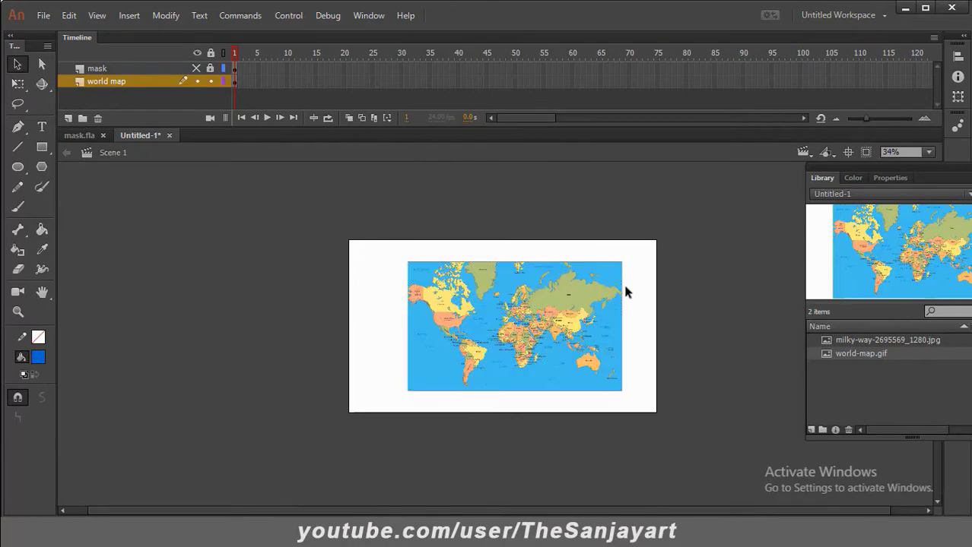
{"action": "left_click", "coordinate": [559, 336]}
{"action": "left_click_drag", "start_coordinate": [560, 336], "coordinate": [477, 314]}
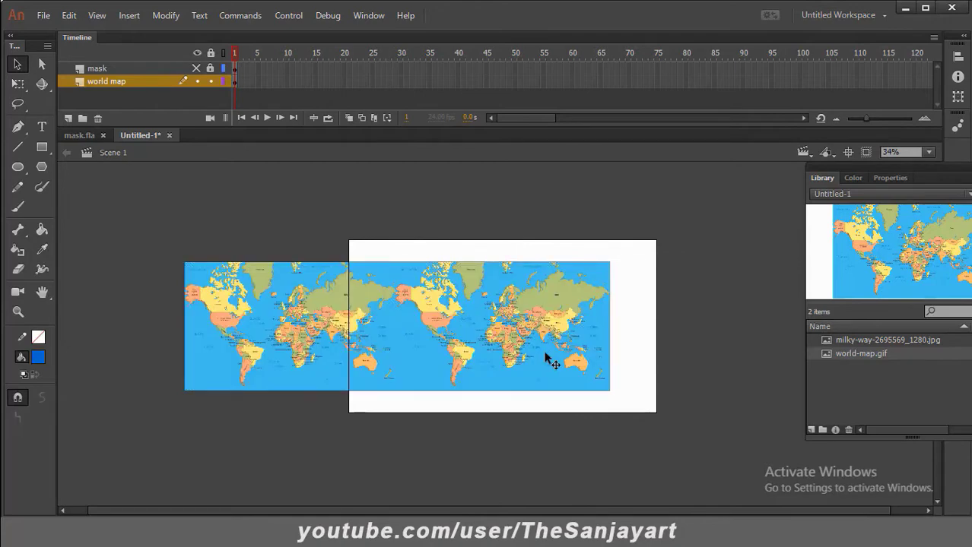
Select both joined maps and move the strip right so it spans the full width of the stage.
{"action": "left_click_drag", "start_coordinate": [126, 218], "coordinate": [654, 435]}
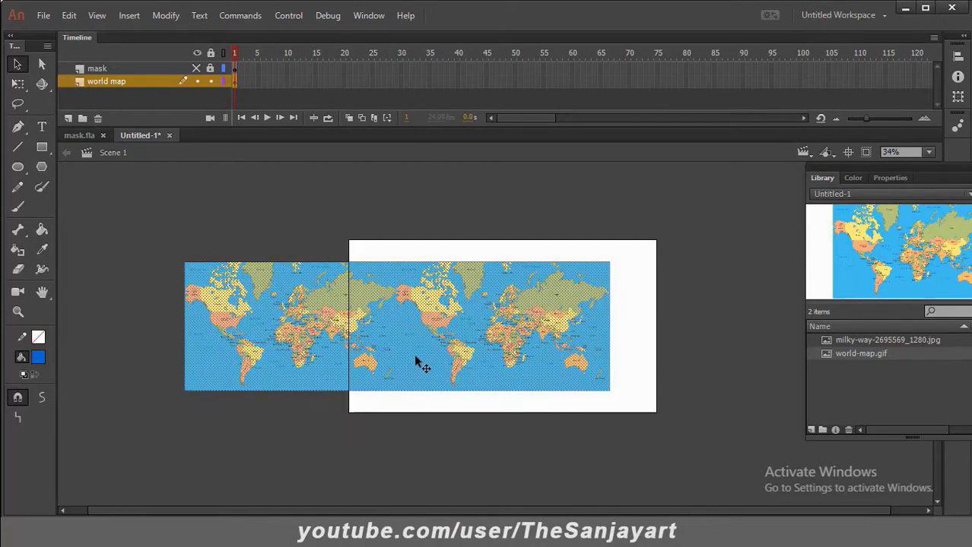
{"action": "left_click_drag", "start_coordinate": [415, 359], "coordinate": [508, 362]}
{"action": "left_click", "coordinate": [324, 220]}
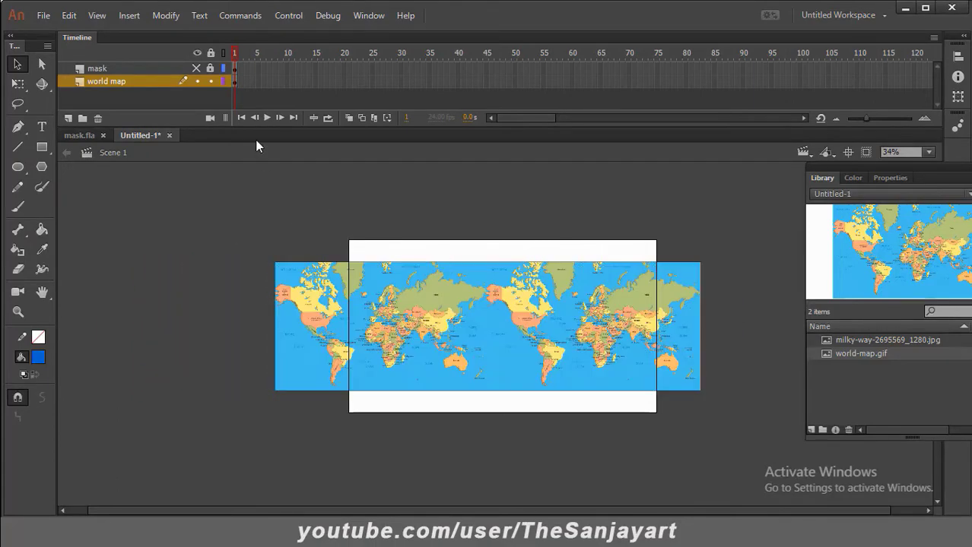
Show and unlock the mask layer, then enlarge its circle around the centre to nearly the map's height.
{"action": "left_click", "coordinate": [196, 68]}
{"action": "left_click", "coordinate": [211, 68]}
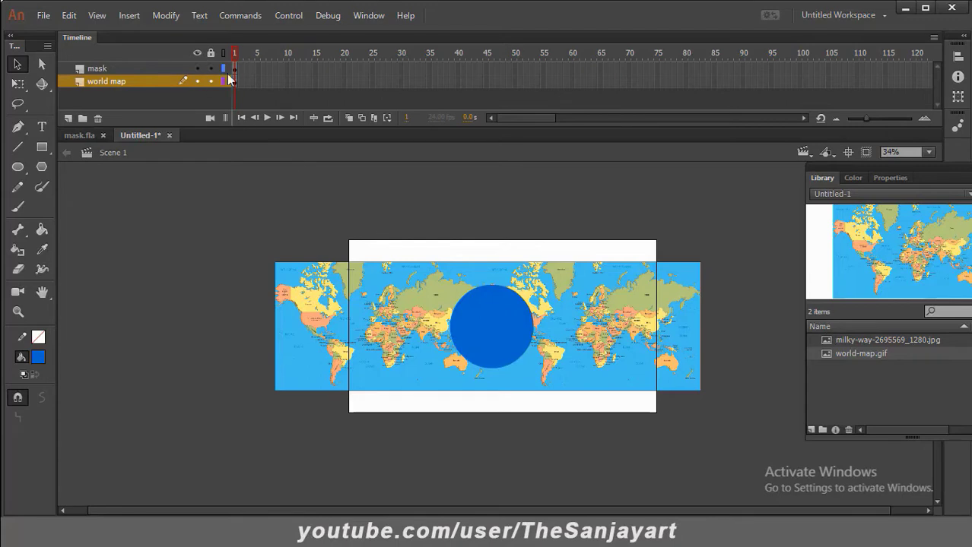
{"action": "left_click", "coordinate": [235, 70]}
{"action": "key", "text": "q"}
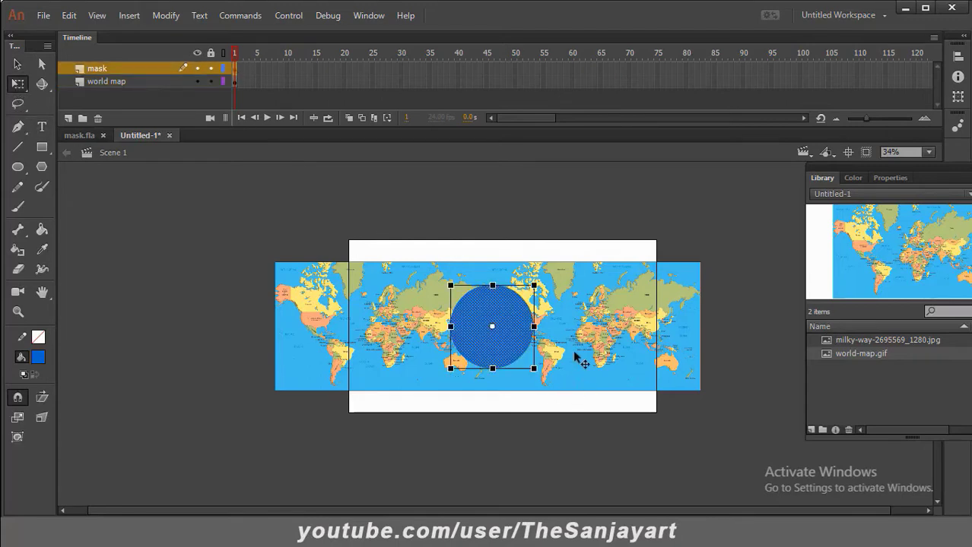
{"action": "left_click_drag", "start_coordinate": [537, 283], "coordinate": [543, 275]}
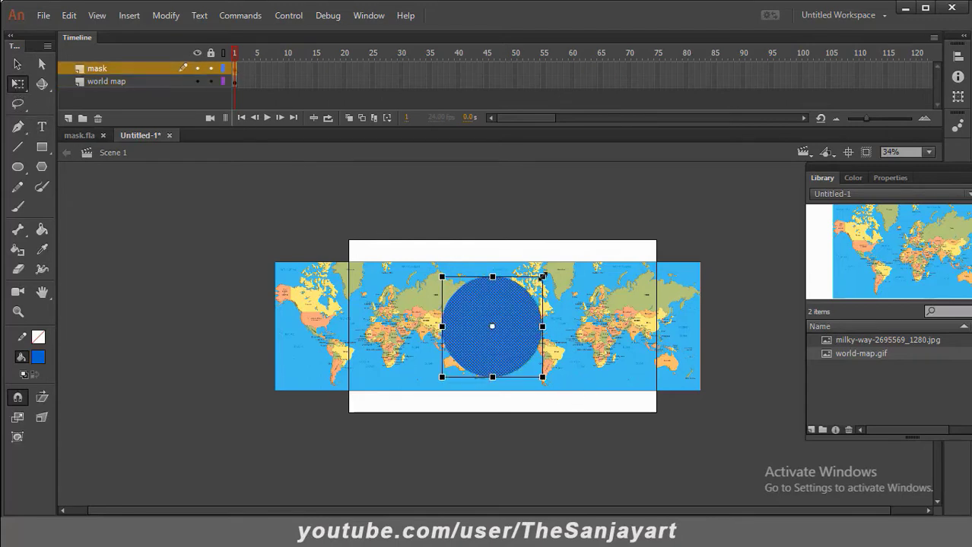
{"action": "left_click", "coordinate": [147, 161]}
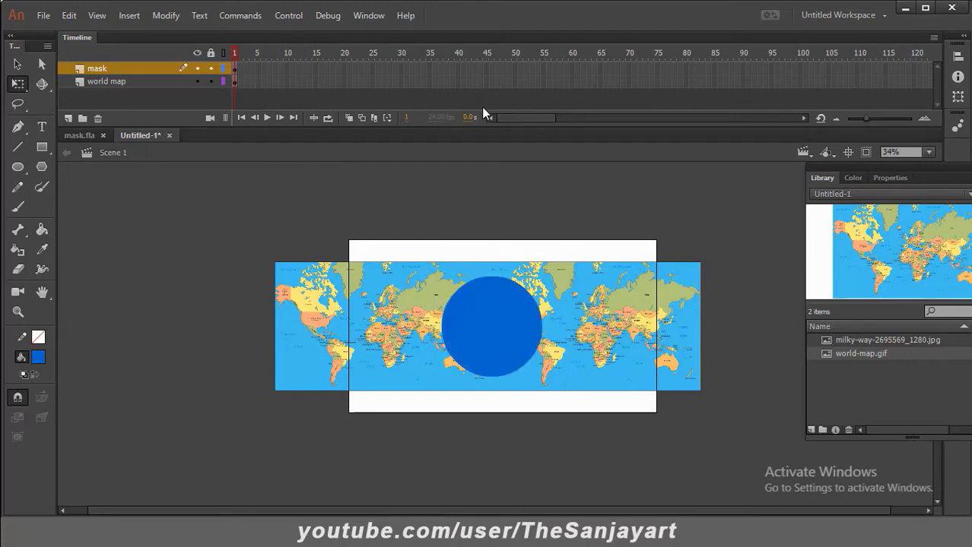
Extend the mask and world map layers to frame 150.
{"action": "left_click_drag", "start_coordinate": [522, 118], "coordinate": [541, 120]}
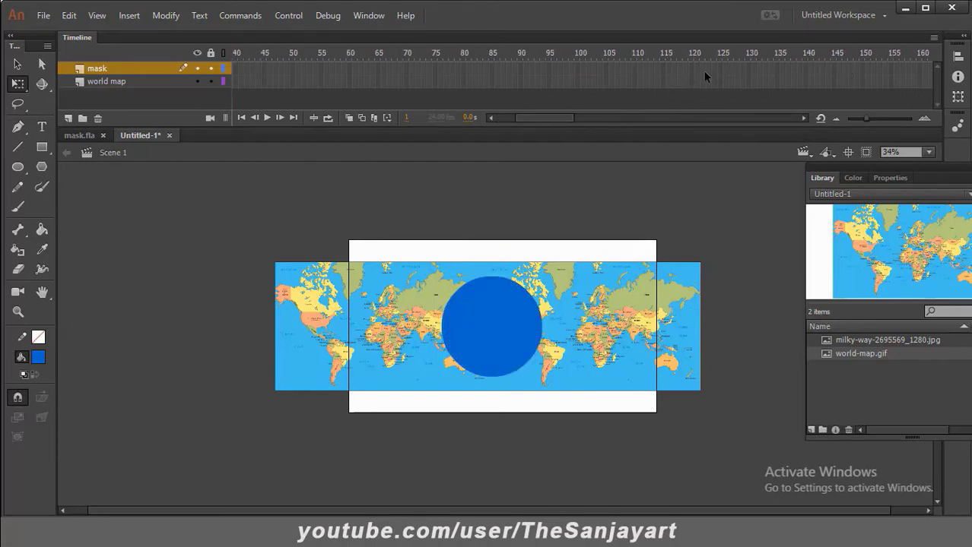
{"action": "left_click_drag", "start_coordinate": [546, 120], "coordinate": [558, 119]}
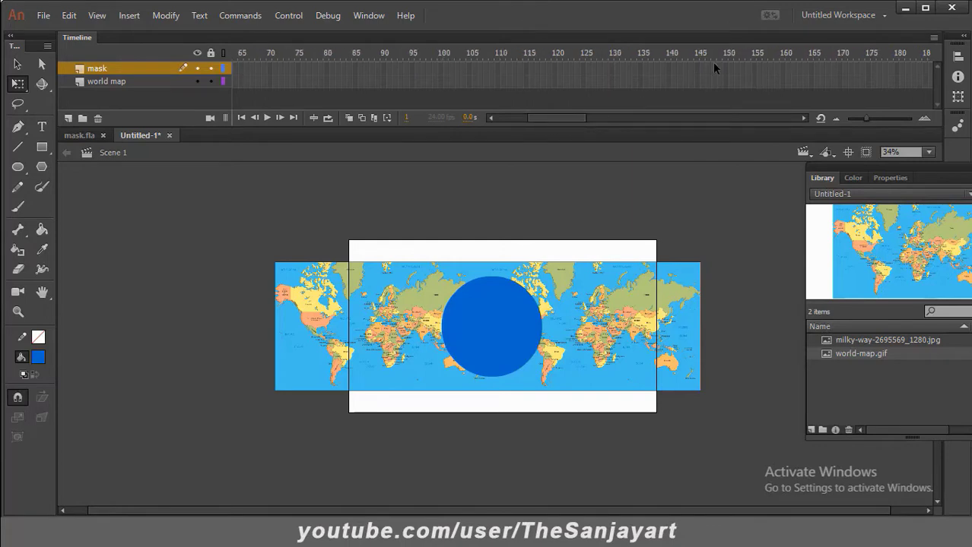
{"action": "left_click", "coordinate": [726, 93]}
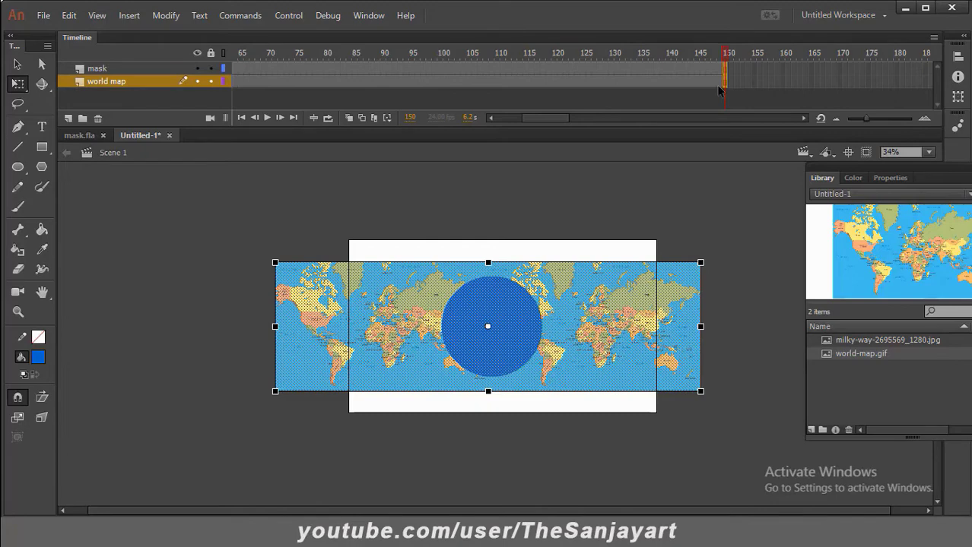
Insert a keyframe at frame 150 of the world map layer and create a classic tween leading to it.
{"action": "left_click", "coordinate": [725, 89]}
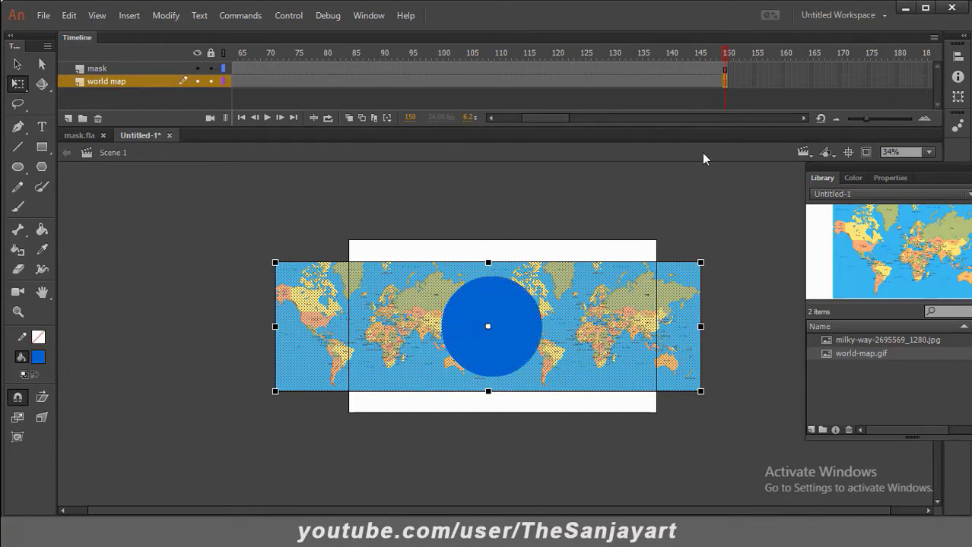
{"action": "right_click", "coordinate": [726, 82]}
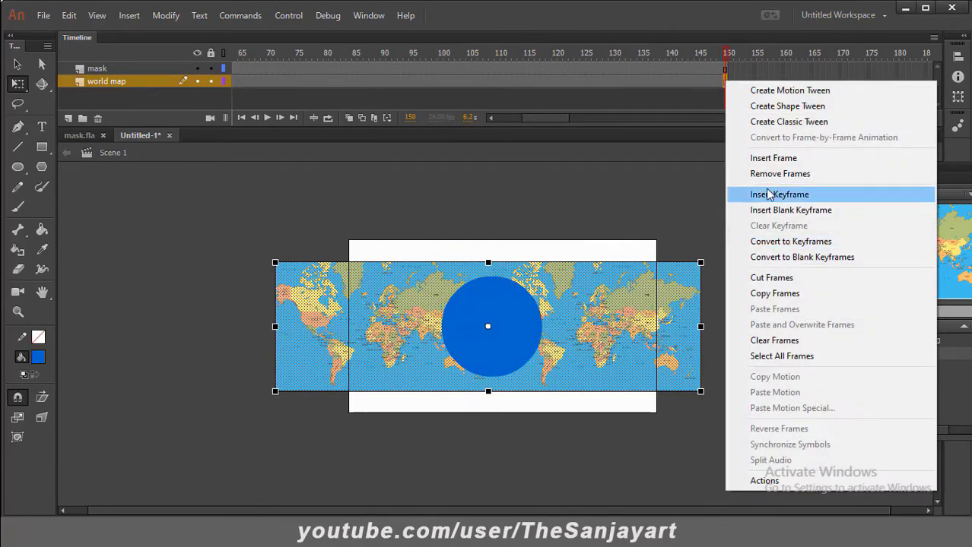
{"action": "left_click", "coordinate": [778, 194]}
{"action": "right_click", "coordinate": [709, 82]}
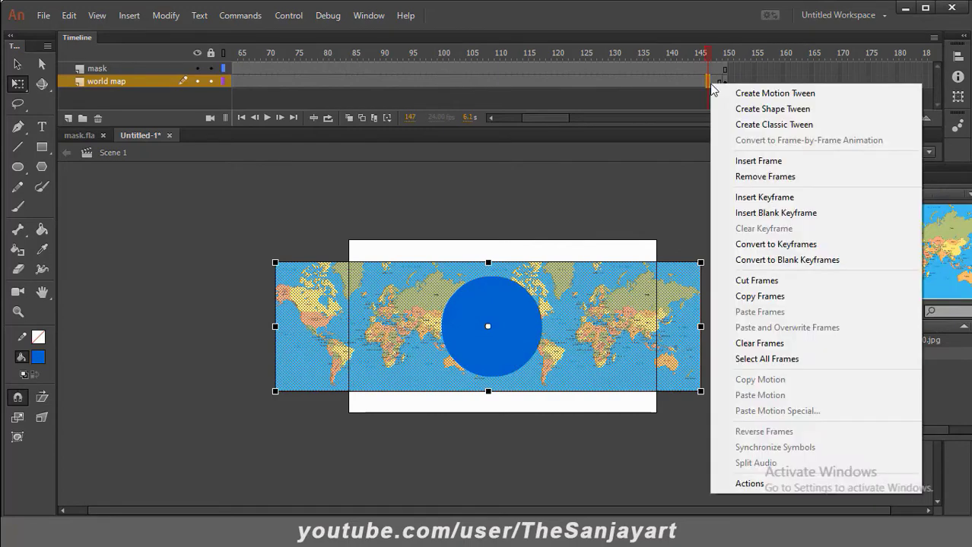
{"action": "left_click", "coordinate": [759, 124]}
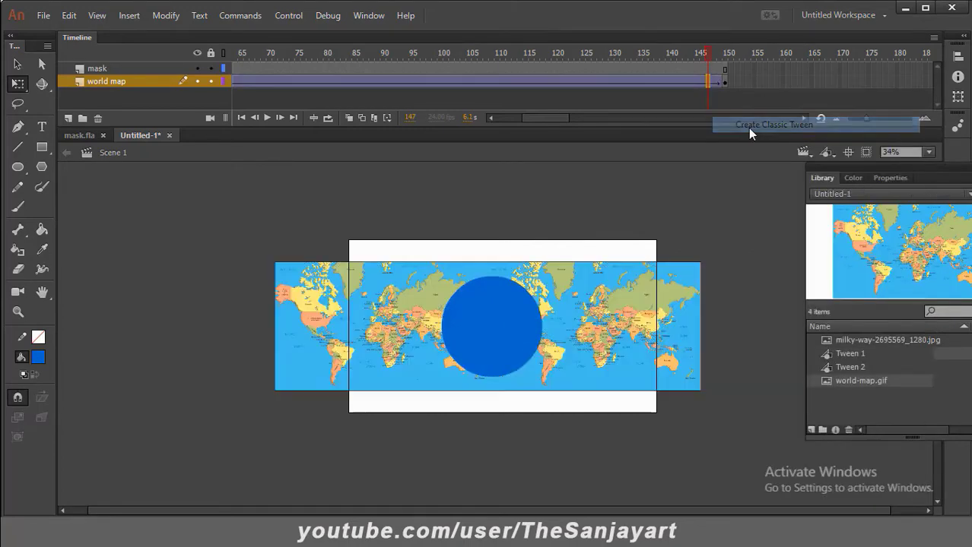
Create a classic tween on the world map layer's frame 150 keyframe and play the timeline.
{"action": "left_click", "coordinate": [725, 81]}
{"action": "right_click", "coordinate": [726, 81]}
{"action": "key", "text": "Escape"}
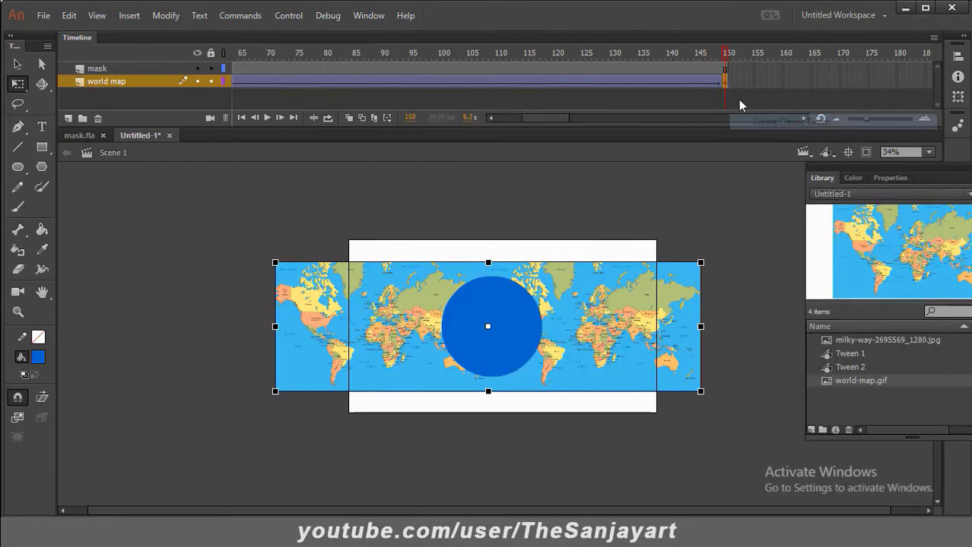
{"action": "key", "text": "Return"}
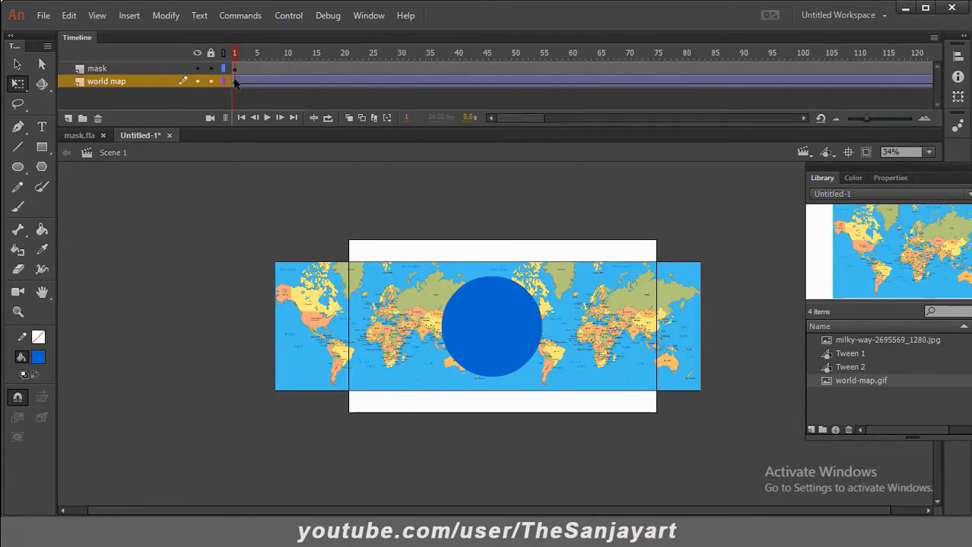
At frame 1 of the world map layer, move the strip right until its left edge sits just left of the circle.
{"action": "left_click", "coordinate": [235, 82]}
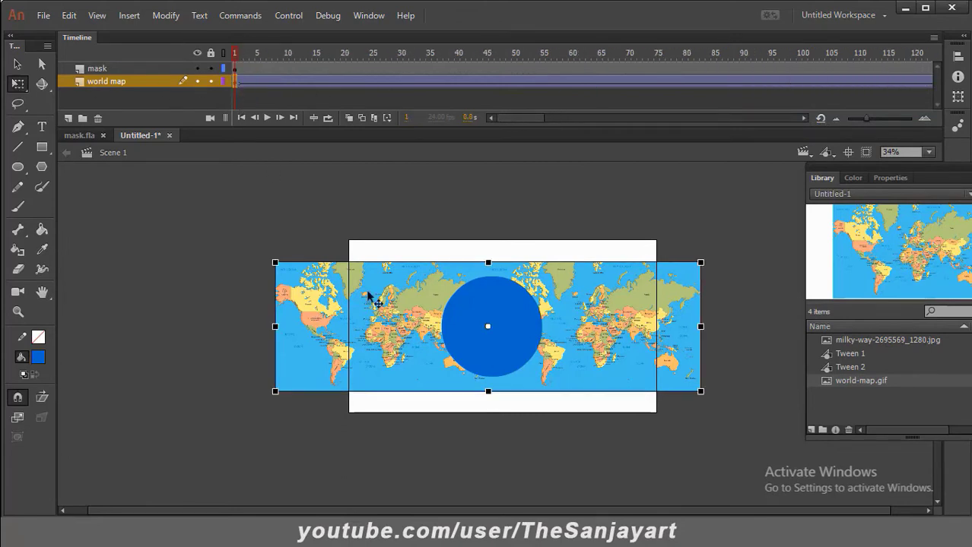
{"action": "key", "text": "shift+Right"}
{"action": "key", "text": "shift+Right"}
{"action": "key", "text": "shift+Right"}
{"action": "key", "text": "shift+Right"}
{"action": "key", "text": "shift+Right"}
{"action": "key", "text": "shift+Right"}
{"action": "key", "text": "shift+Right"}
{"action": "key", "text": "shift+Right"}
{"action": "key", "text": "shift+Right"}
{"action": "key", "text": "shift+Right"}
{"action": "key", "text": "shift+Right"}
{"action": "key", "text": "shift+Right"}
{"action": "key", "text": "shift+Right"}
{"action": "key", "text": "shift+Right"}
{"action": "key", "text": "shift+Right"}
{"action": "key", "text": "shift+Right"}
{"action": "key", "text": "shift+Right"}
{"action": "key", "text": "shift+Right"}
{"action": "key", "text": "shift+Right"}
{"action": "key", "text": "shift+Right"}
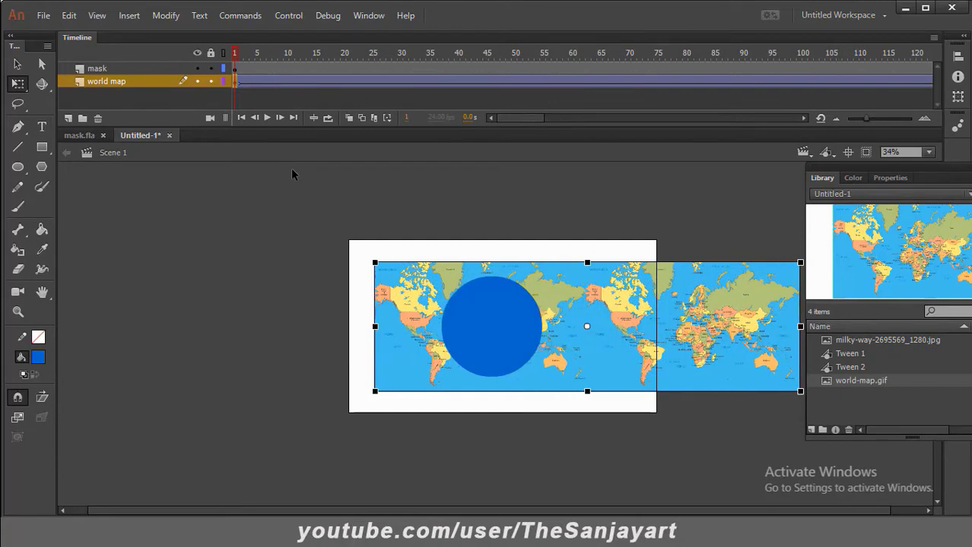
{"action": "key", "text": "shift+Right"}
{"action": "key", "text": "shift+Right"}
{"action": "key", "text": "shift+Right"}
{"action": "key", "text": "shift+Right"}
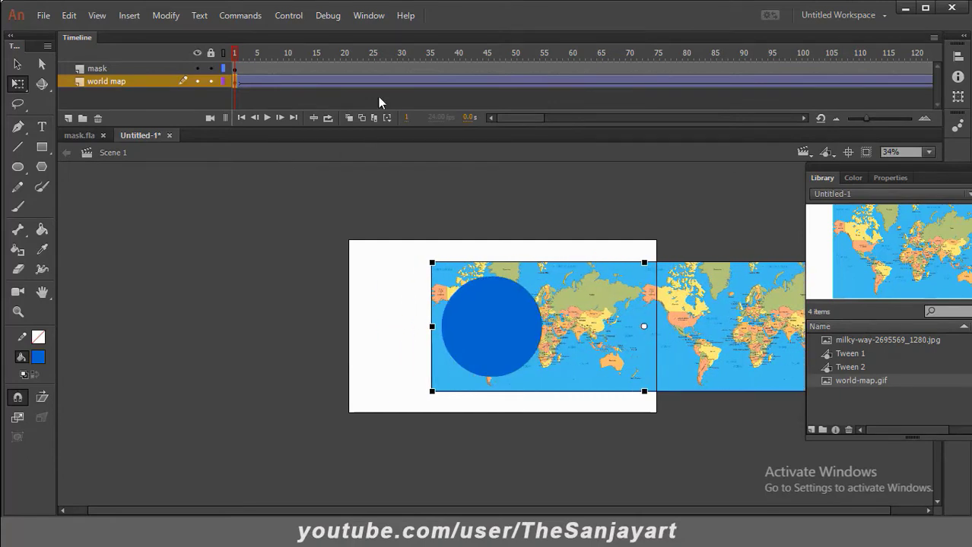
At frame 150 of the world map layer, move the strip left until its right edge sits just past the circle's right side.
{"action": "left_click_drag", "start_coordinate": [511, 118], "coordinate": [552, 119]}
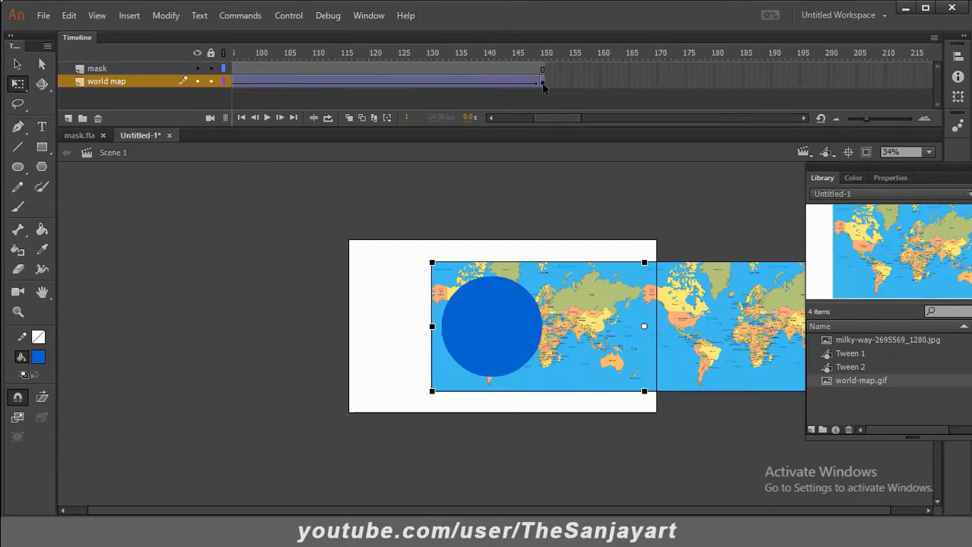
{"action": "left_click", "coordinate": [543, 82]}
{"action": "key", "text": "shift+Left"}
{"action": "key", "text": "shift+Left"}
{"action": "key", "text": "shift+Left"}
{"action": "key", "text": "shift+Left"}
{"action": "key", "text": "shift+Left"}
{"action": "key", "text": "shift+Left"}
{"action": "key", "text": "shift+Left"}
{"action": "key", "text": "shift+Left"}
{"action": "key", "text": "shift+Left"}
{"action": "key", "text": "shift+Left"}
{"action": "key", "text": "shift+Left"}
{"action": "key", "text": "shift+Left"}
{"action": "key", "text": "shift+Left"}
{"action": "key", "text": "shift+Left"}
{"action": "key", "text": "shift+Left"}
{"action": "key", "text": "shift+Left"}
{"action": "key", "text": "shift+Left"}
{"action": "key", "text": "shift+Left"}
{"action": "key", "text": "shift+Left"}
{"action": "key", "text": "shift+Left"}
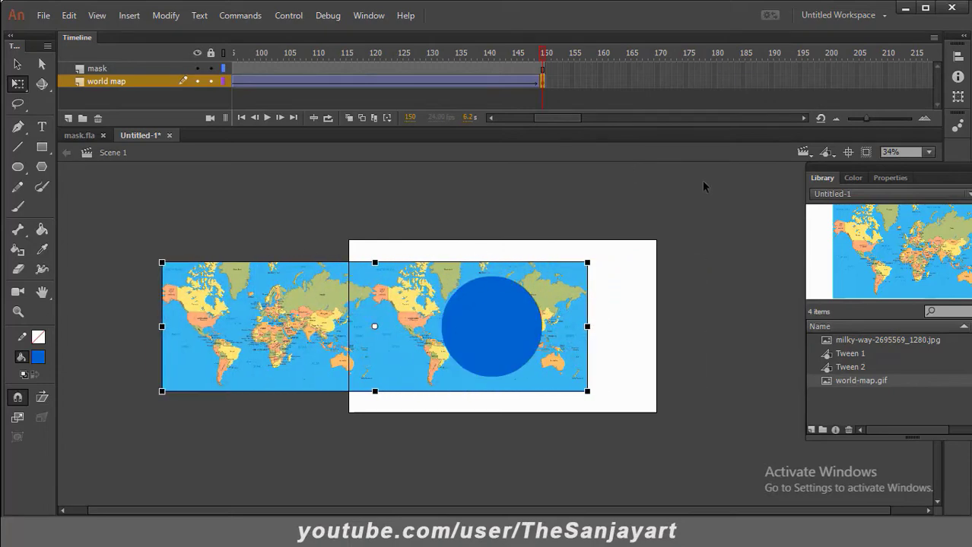
{"action": "key", "text": "shift+Left"}
{"action": "key", "text": "shift+Left"}
{"action": "key", "text": "shift+Left"}
{"action": "key", "text": "shift+Left"}
{"action": "key", "text": "shift+Left"}
{"action": "key", "text": "shift+Left"}
{"action": "key", "text": "shift+Left"}
{"action": "key", "text": "shift+Left"}
{"action": "key", "text": "shift+Left"}
{"action": "key", "text": "shift+Left"}
{"action": "key", "text": "shift+Left"}
{"action": "key", "text": "shift+Left"}
{"action": "key", "text": "shift+Left"}
{"action": "key", "text": "shift+Left"}
{"action": "key", "text": "shift+Left"}
{"action": "key", "text": "shift+Left"}
{"action": "key", "text": "Right"}
{"action": "key", "text": "Right"}
{"action": "key", "text": "Right"}
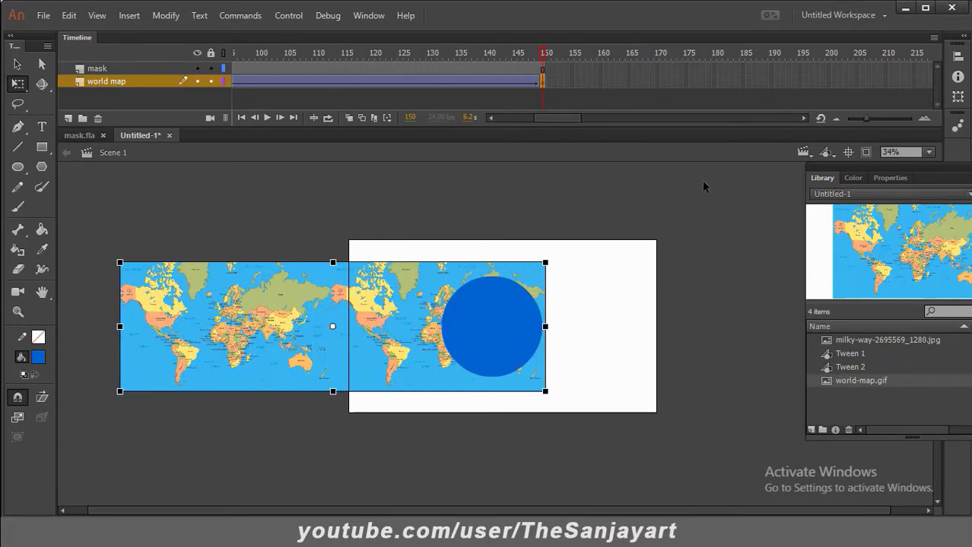
Return to frame 1 and turn the mask layer into a mask over the world map layer.
{"action": "left_click", "coordinate": [278, 213]}
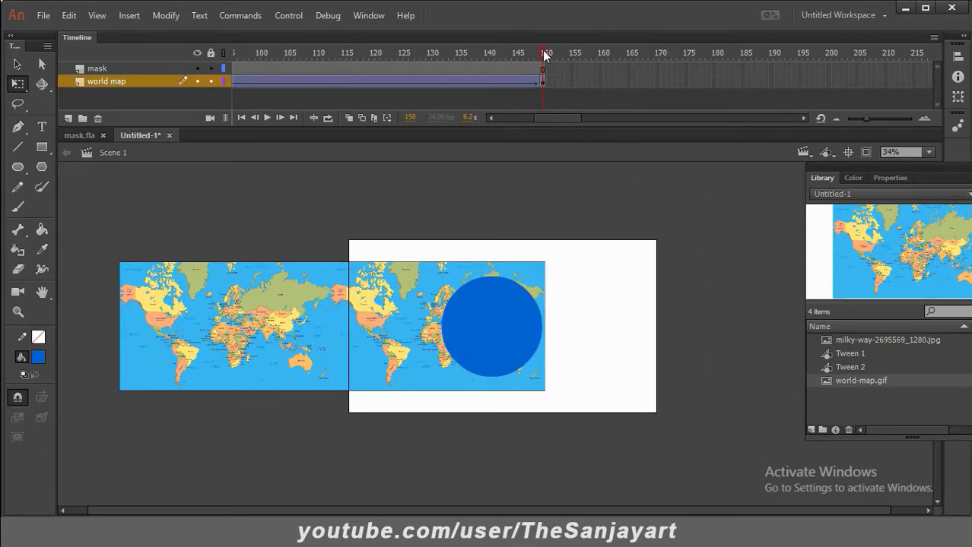
{"action": "left_click_drag", "start_coordinate": [545, 55], "coordinate": [2, 111]}
{"action": "left_click", "coordinate": [152, 68]}
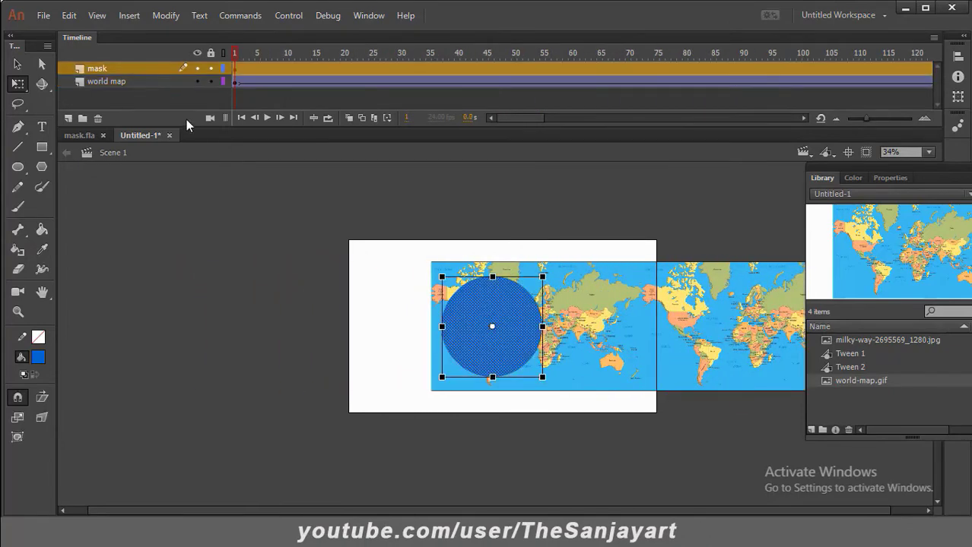
{"action": "right_click", "coordinate": [137, 67]}
{"action": "left_click", "coordinate": [180, 285]}
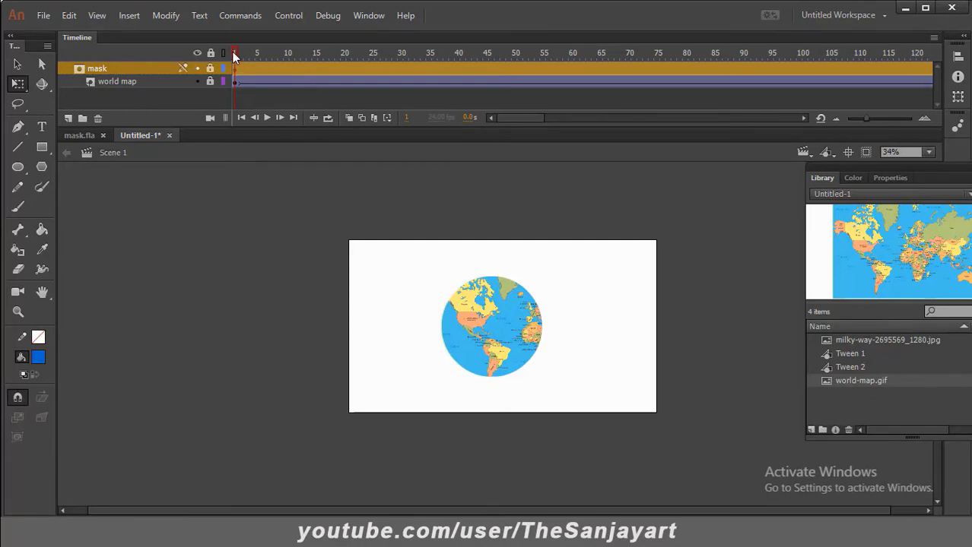
Scrub the masked globe animation to frame 150, then test the movie and close the preview.
{"action": "left_click_drag", "start_coordinate": [234, 55], "coordinate": [928, 54]}
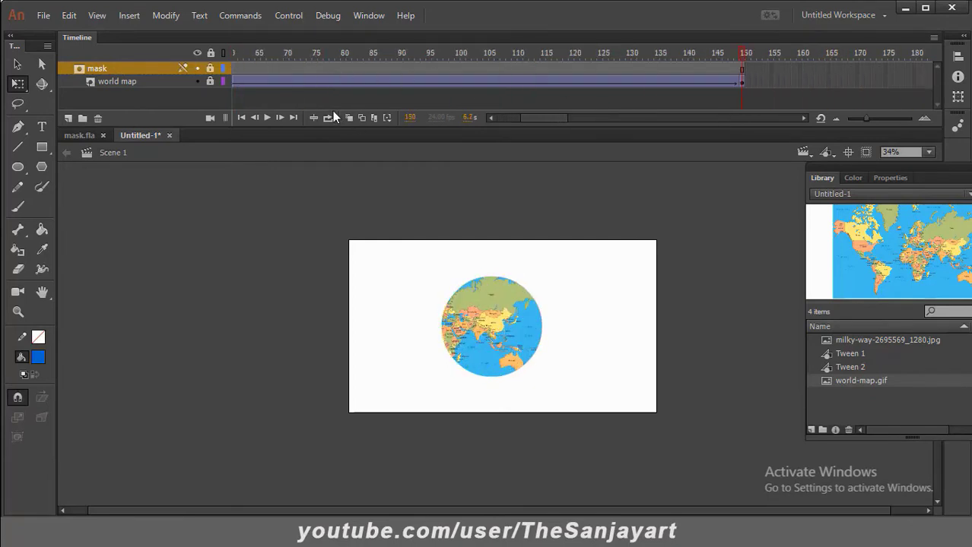
{"action": "key", "text": "ctrl+Return"}
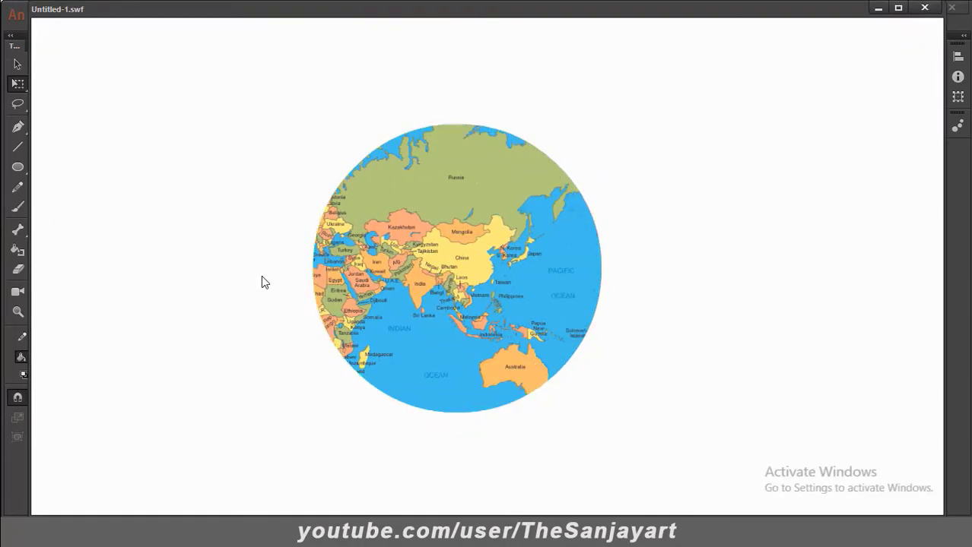
{"action": "left_click", "coordinate": [924, 9]}
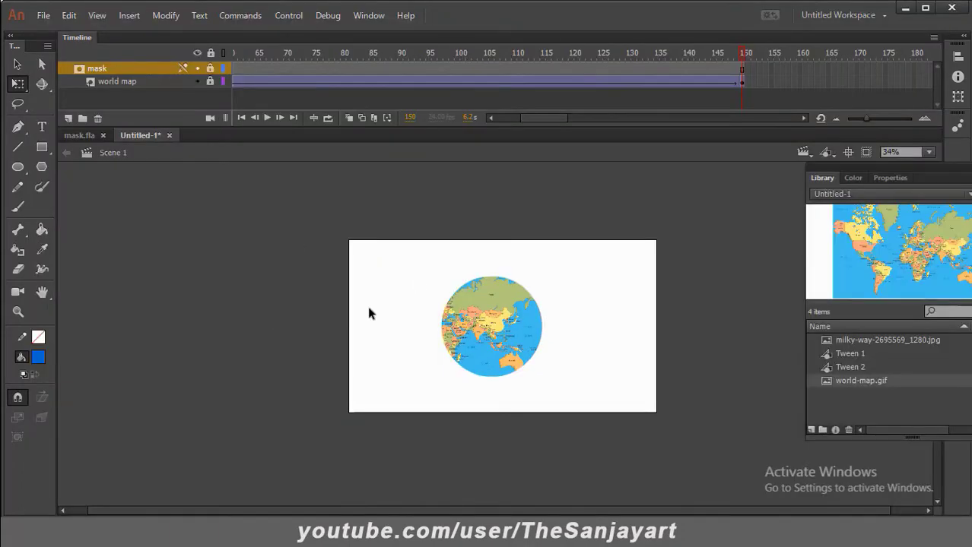
Unlock the mask layer, turn off its Mask setting and play the timeline.
{"action": "key", "text": "z"}
{"action": "left_click", "coordinate": [564, 297]}
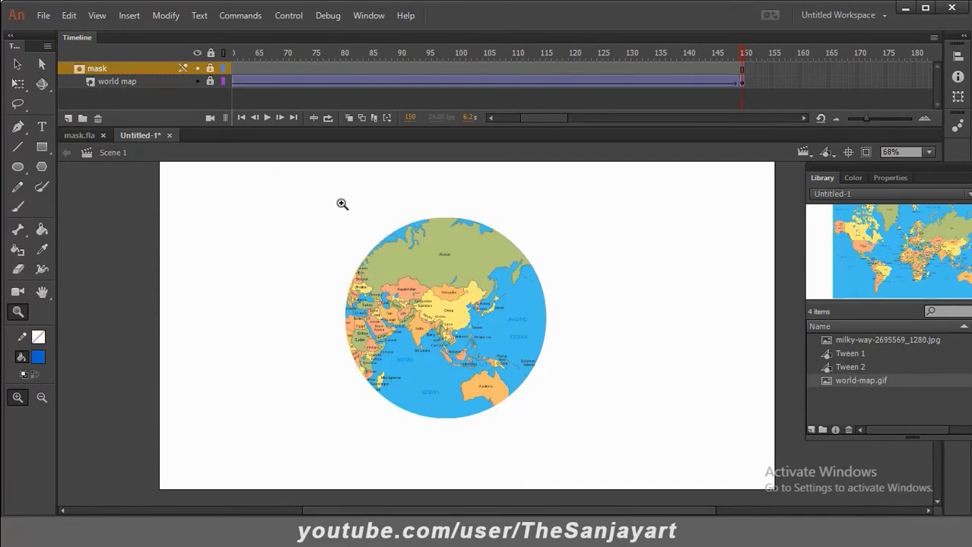
{"action": "left_click", "coordinate": [138, 70]}
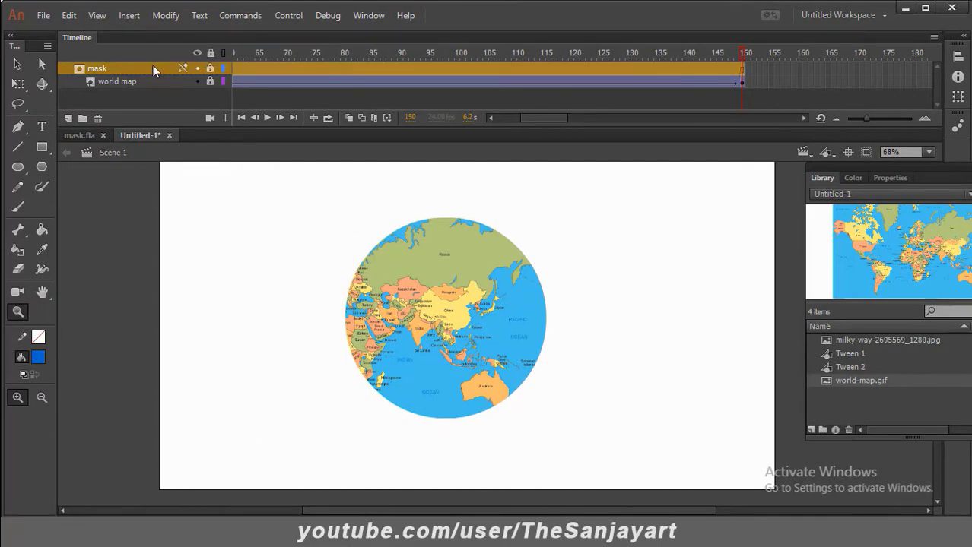
{"action": "left_click", "coordinate": [210, 68]}
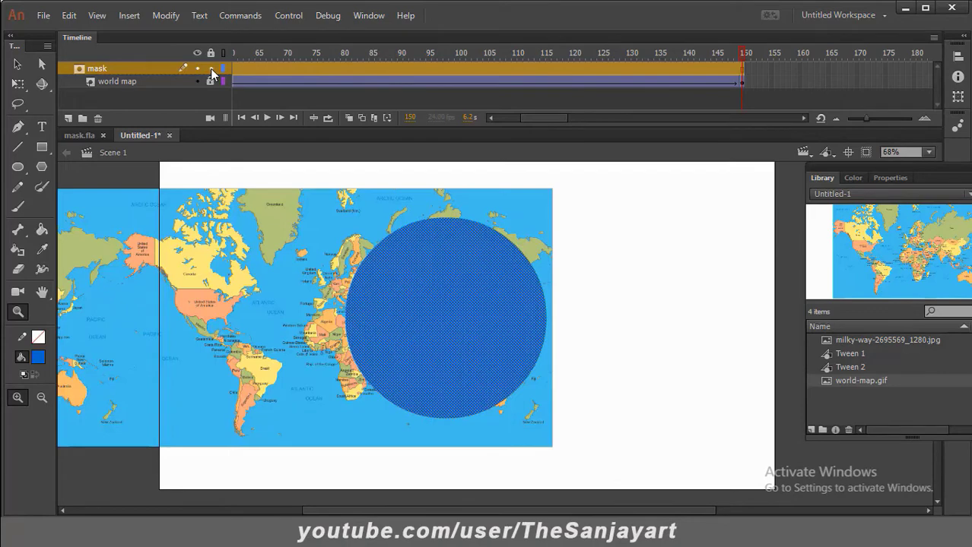
{"action": "right_click", "coordinate": [144, 66]}
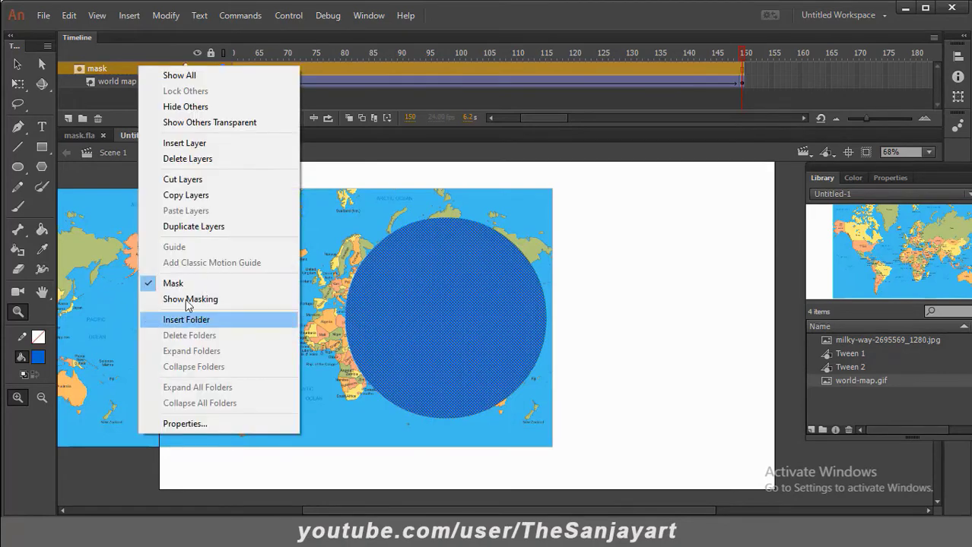
{"action": "left_click", "coordinate": [187, 284]}
{"action": "left_click", "coordinate": [173, 105]}
{"action": "key", "text": "Return"}
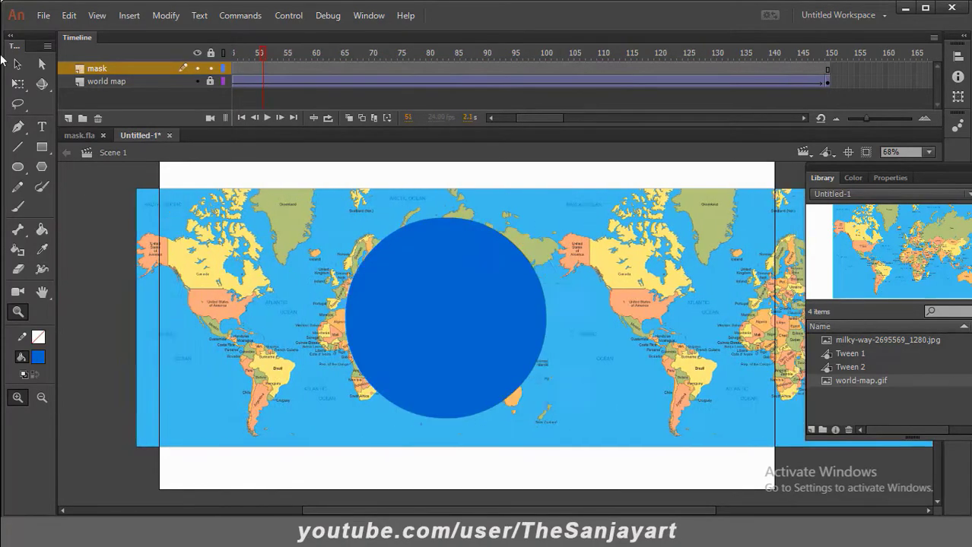
Duplicate the mask layer's circle in place onto a new layer above it at frame 1.
{"action": "left_click", "coordinate": [236, 70]}
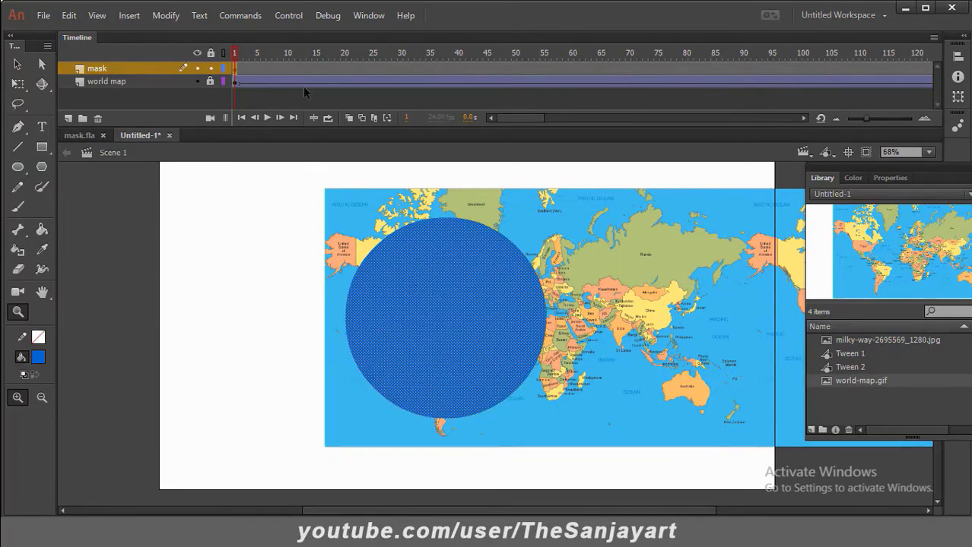
{"action": "left_click", "coordinate": [67, 119]}
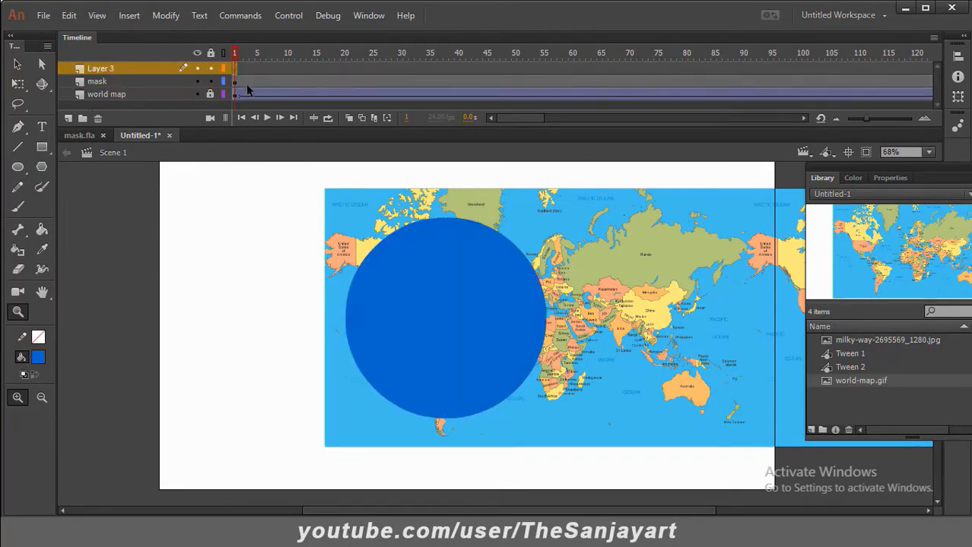
{"action": "key", "text": "ctrl+a"}
{"action": "left_click", "coordinate": [18, 64]}
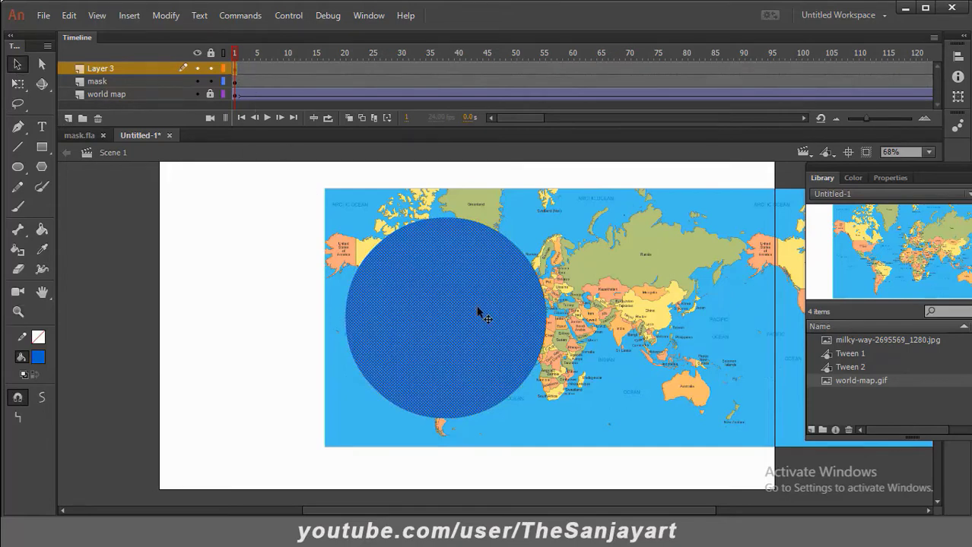
Fill the copied circle with the blue-to-black radial gradient, then enlarge the gradient and shift its highlight to the circle's upper left.
{"action": "left_click", "coordinate": [36, 358]}
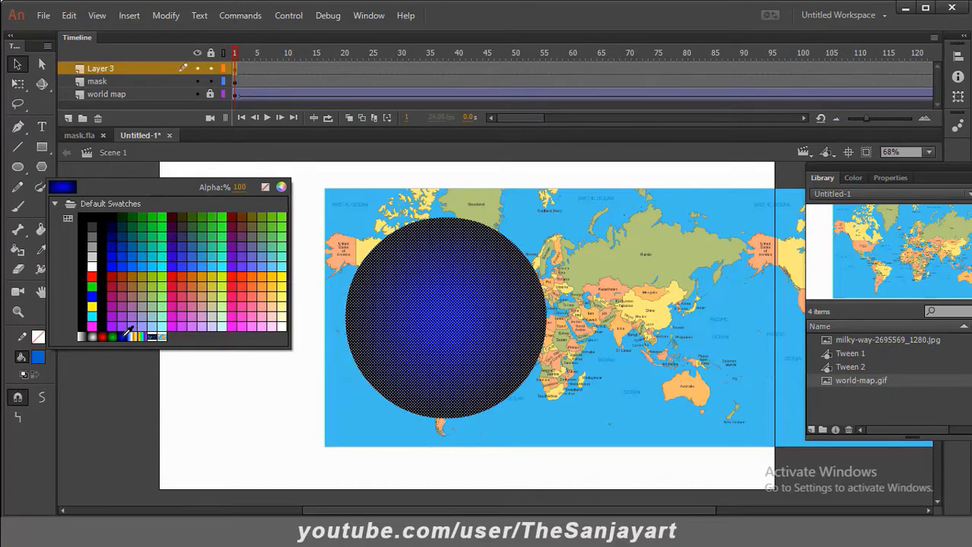
{"action": "left_click", "coordinate": [123, 337]}
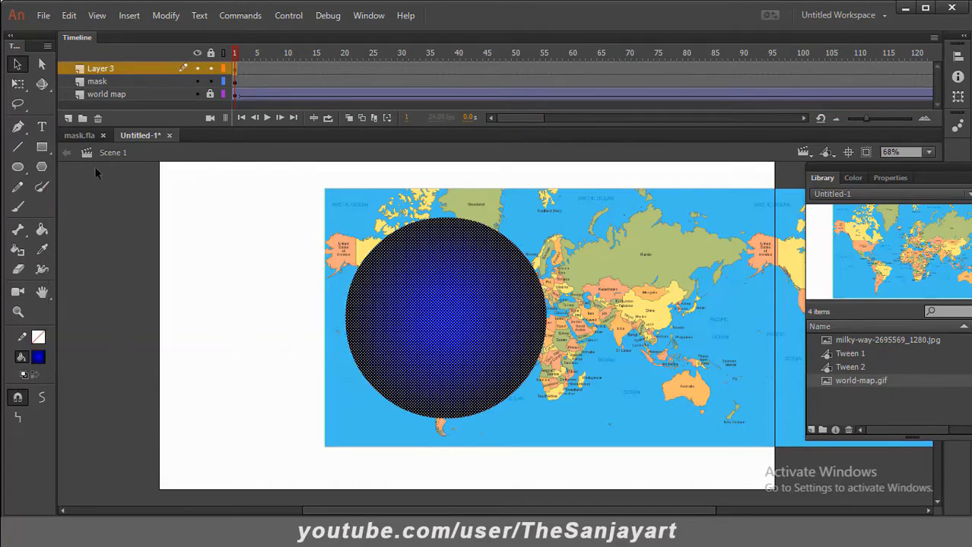
{"action": "left_click", "coordinate": [18, 84]}
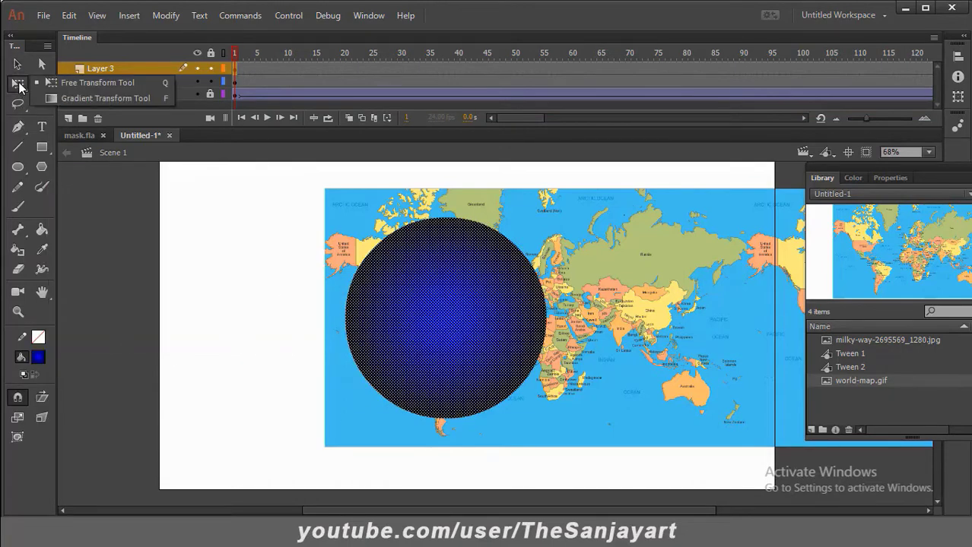
{"action": "left_click", "coordinate": [97, 99]}
{"action": "left_click_drag", "start_coordinate": [445, 316], "coordinate": [399, 269]}
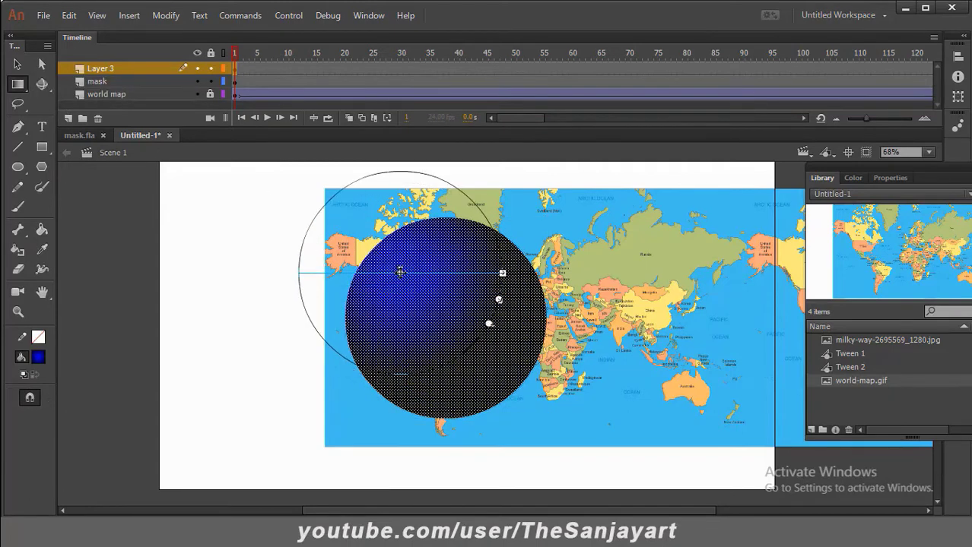
{"action": "left_click_drag", "start_coordinate": [509, 311], "coordinate": [544, 310]}
{"action": "left_click_drag", "start_coordinate": [399, 269], "coordinate": [411, 281]}
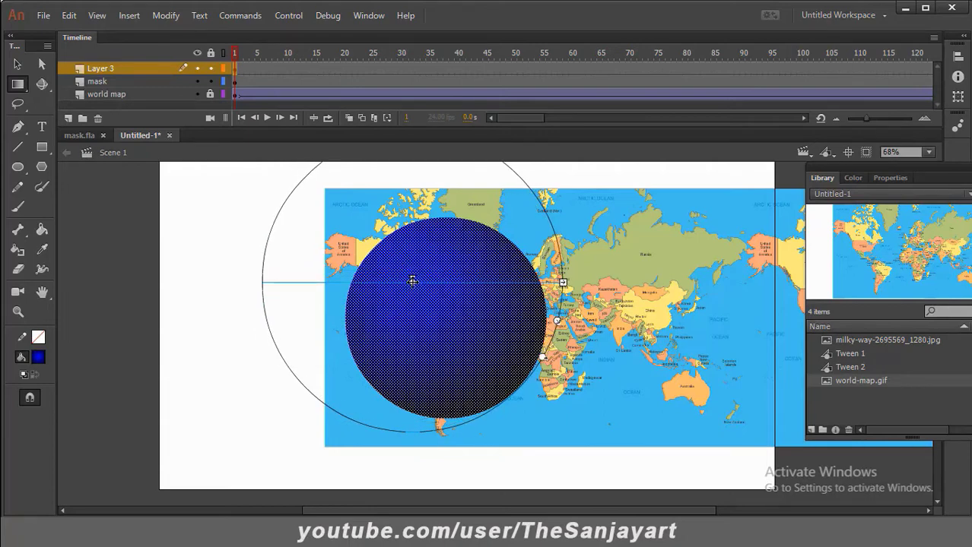
{"action": "left_click", "coordinate": [204, 333]}
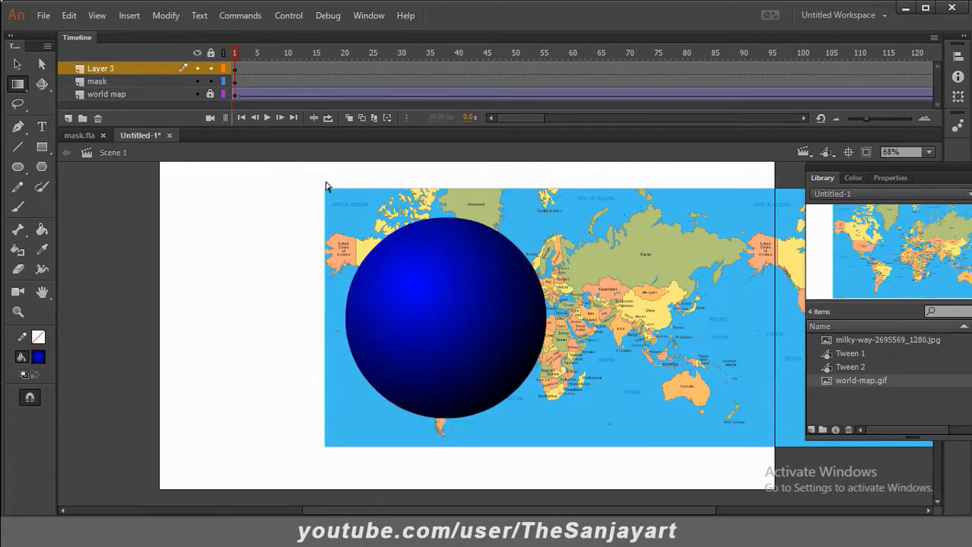
Convert the gradient circle on Layer 3 to a graphic symbol named 3d.
{"action": "left_click", "coordinate": [148, 64]}
{"action": "left_click", "coordinate": [18, 64]}
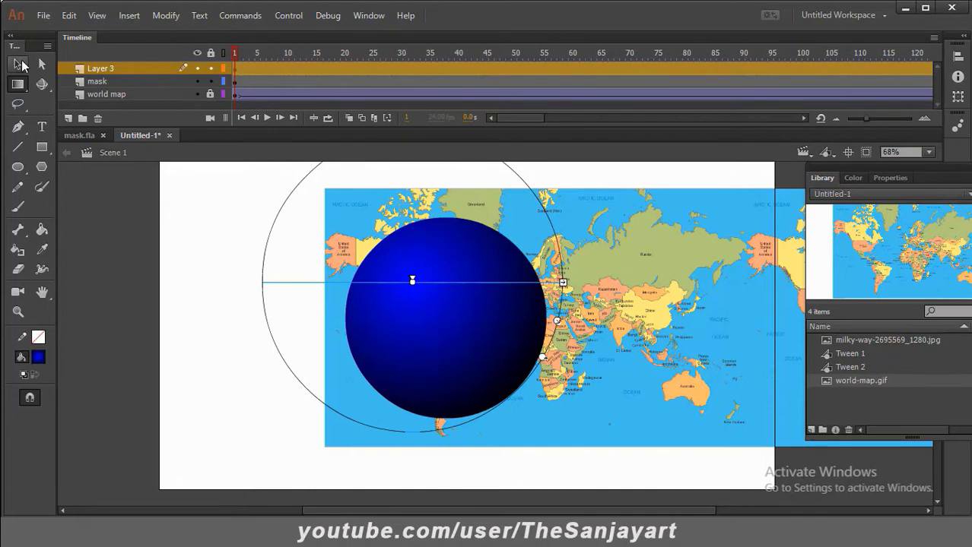
{"action": "left_click", "coordinate": [441, 260]}
{"action": "right_click", "coordinate": [442, 260]}
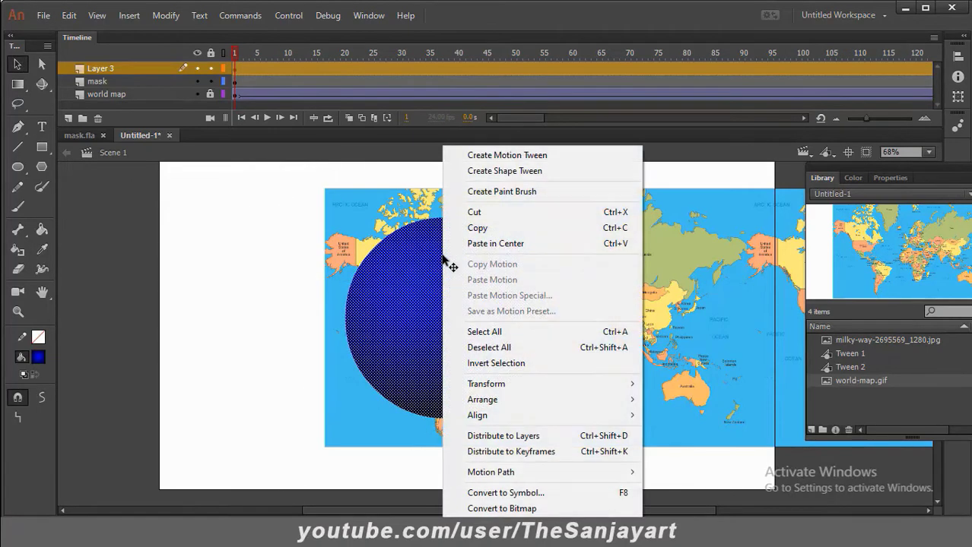
{"action": "left_click", "coordinate": [505, 493]}
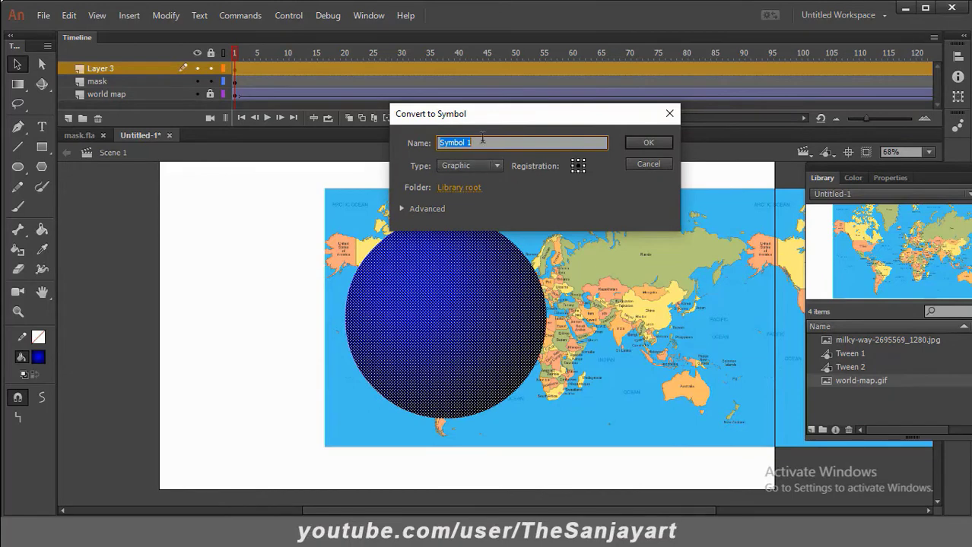
{"action": "type", "text": "3d"}
{"action": "left_click", "coordinate": [652, 145]}
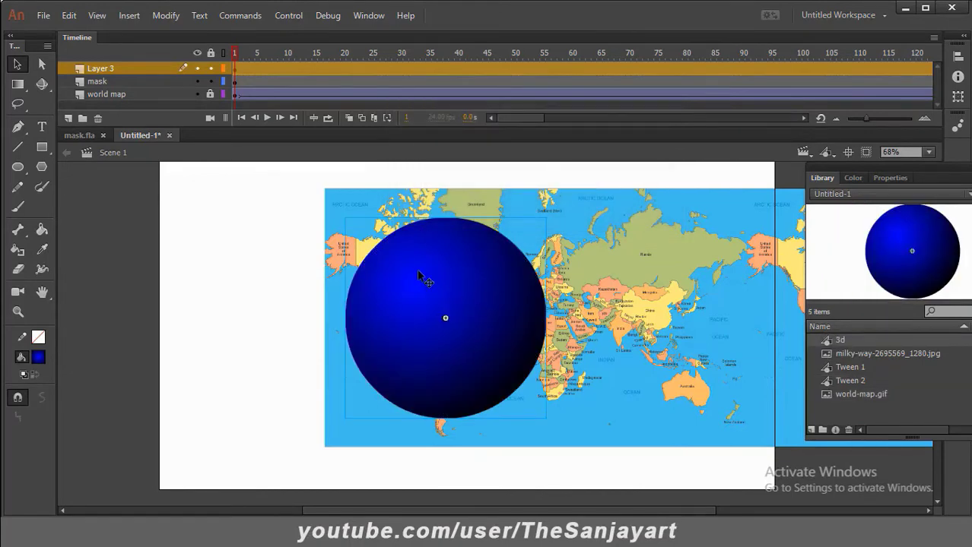
Apply an Alpha color effect to the 3d symbol instance and reduce its opacity to about half.
{"action": "left_click", "coordinate": [891, 180]}
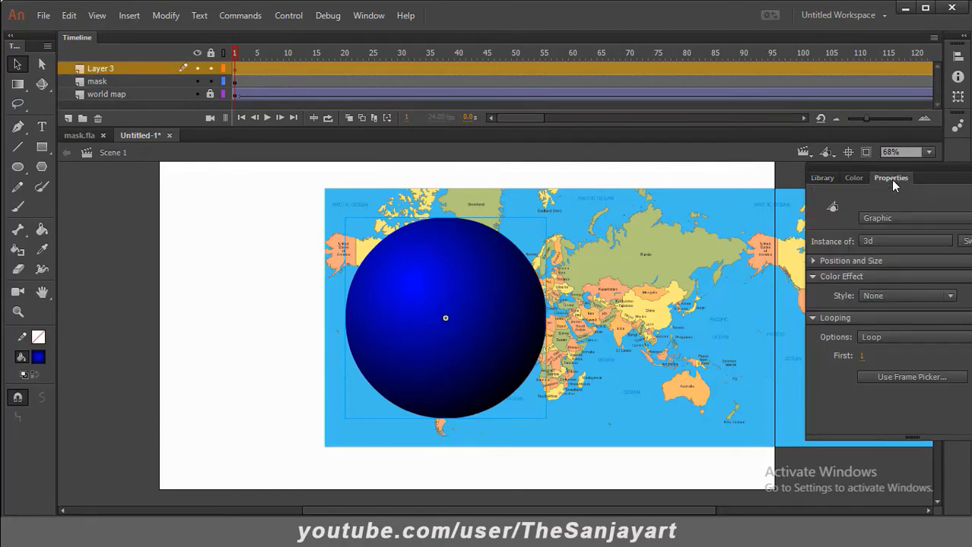
{"action": "left_click", "coordinate": [891, 296]}
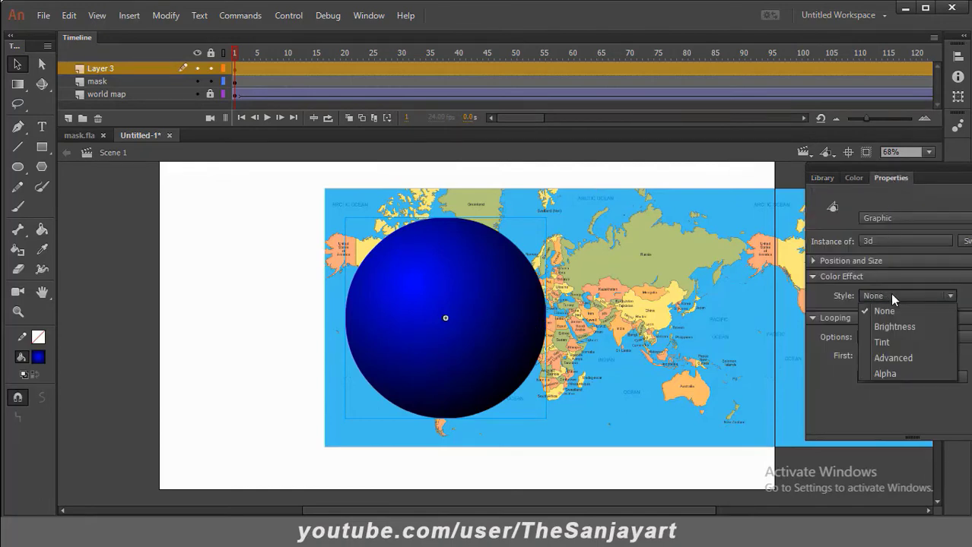
{"action": "left_click", "coordinate": [884, 374]}
{"action": "left_click_drag", "start_coordinate": [949, 319], "coordinate": [910, 321]}
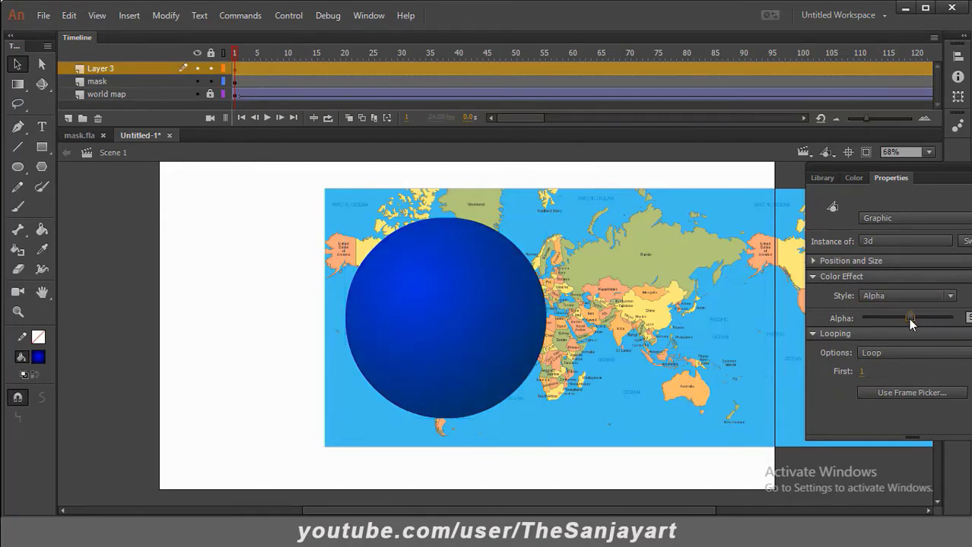
Turn the mask layer into a mask over the world map layer.
{"action": "left_click", "coordinate": [122, 81]}
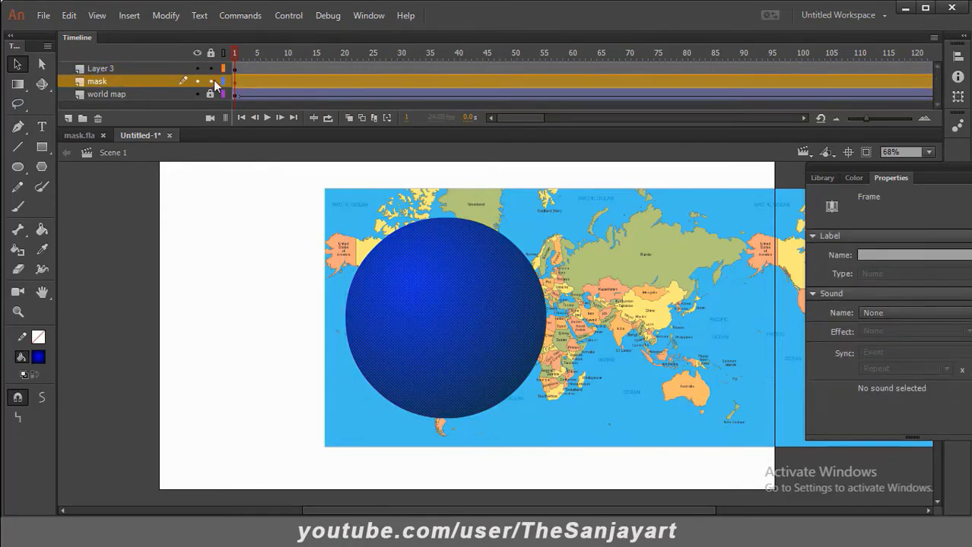
{"action": "left_click", "coordinate": [190, 69]}
{"action": "left_click", "coordinate": [169, 83]}
{"action": "right_click", "coordinate": [145, 82]}
{"action": "left_click", "coordinate": [175, 297]}
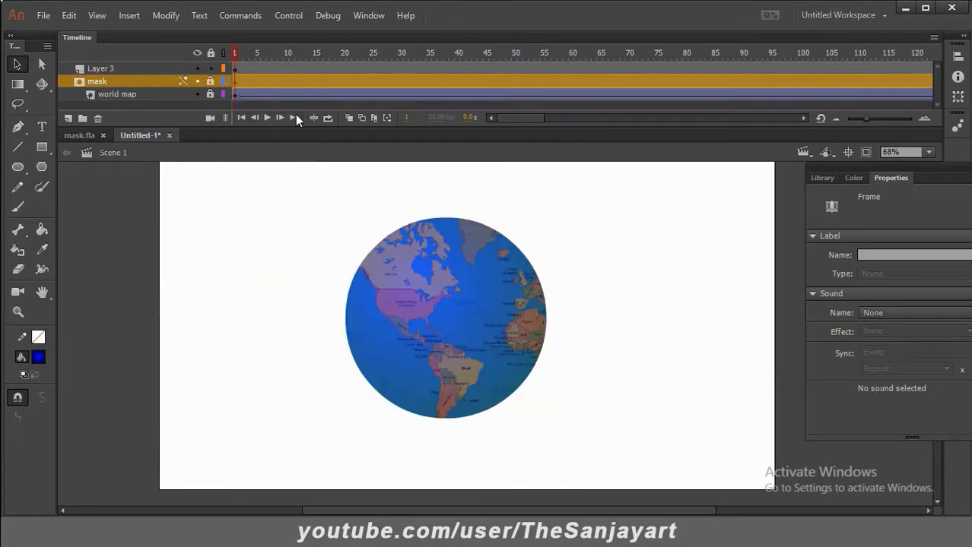
Preview the globe animation on the timeline and as a test movie, then return to frame 1.
{"action": "key", "text": "Return"}
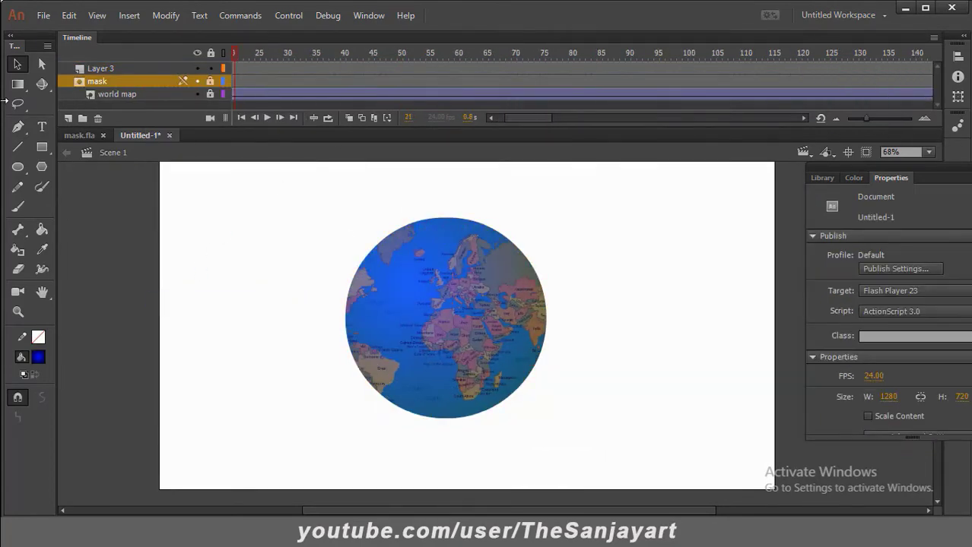
{"action": "key", "text": "ctrl+Return"}
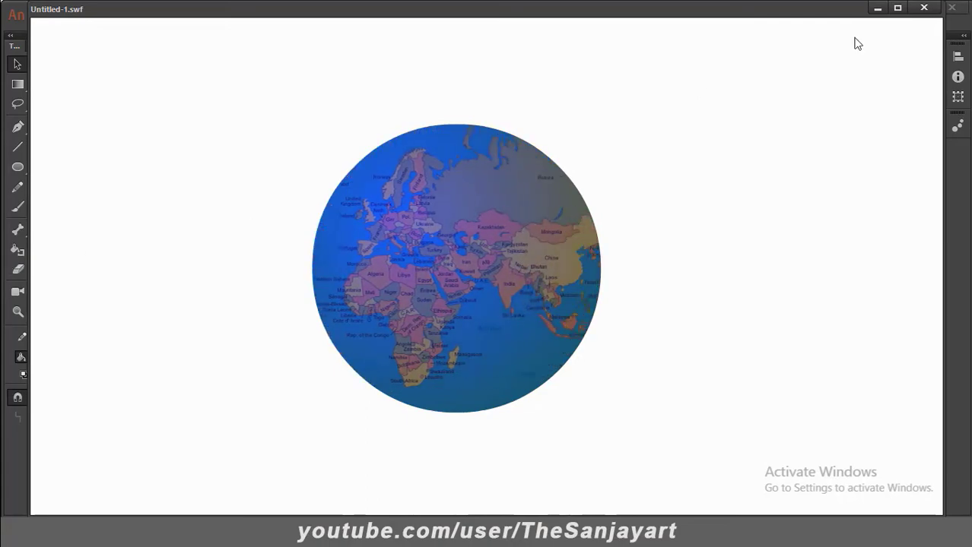
{"action": "left_click", "coordinate": [924, 8]}
{"action": "left_click_drag", "start_coordinate": [238, 50], "coordinate": [148, 61]}
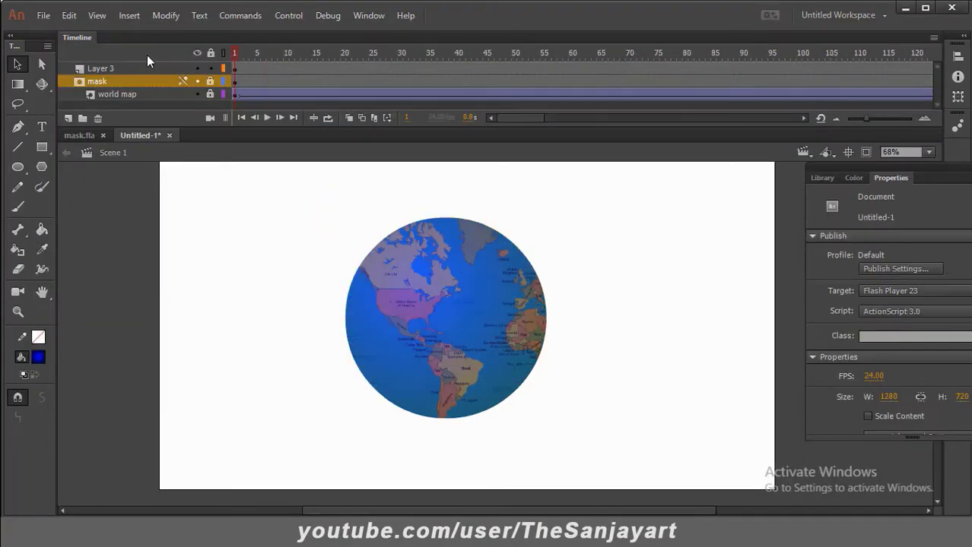
Cut all frames of Layer 3, mask and world map from the main timeline.
{"action": "left_click_drag", "start_coordinate": [305, 185], "coordinate": [670, 430]}
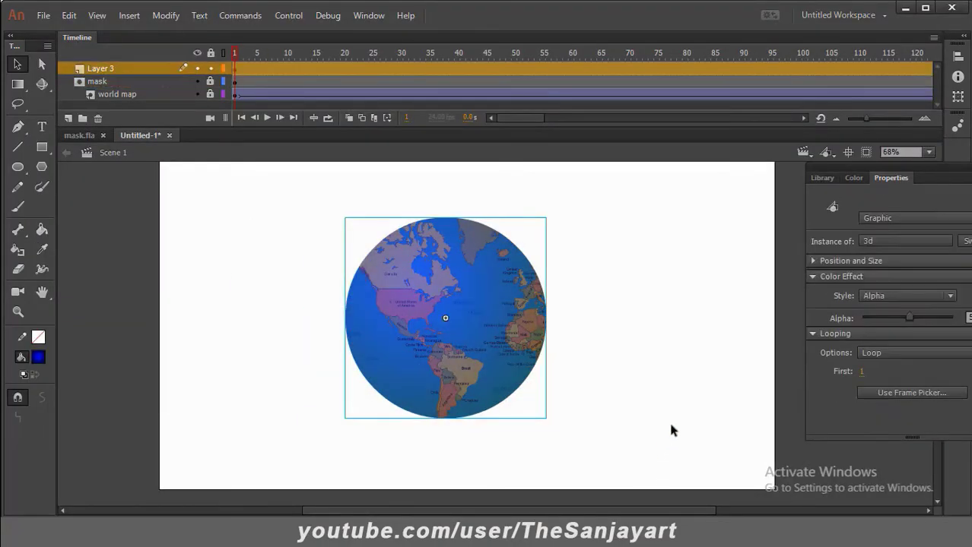
{"action": "left_click", "coordinate": [108, 284]}
{"action": "left_click_drag", "start_coordinate": [562, 127], "coordinate": [554, 208]}
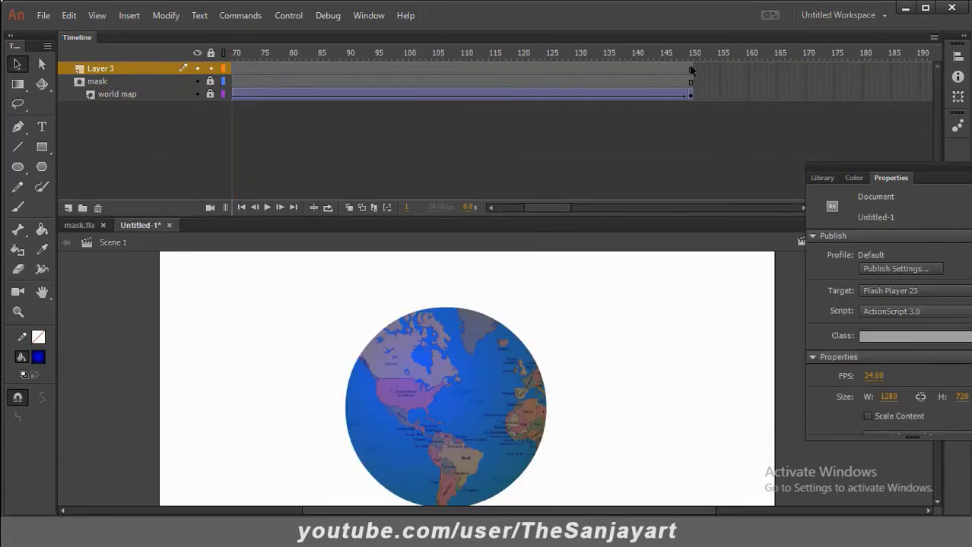
{"action": "left_click_drag", "start_coordinate": [690, 69], "coordinate": [91, 110]}
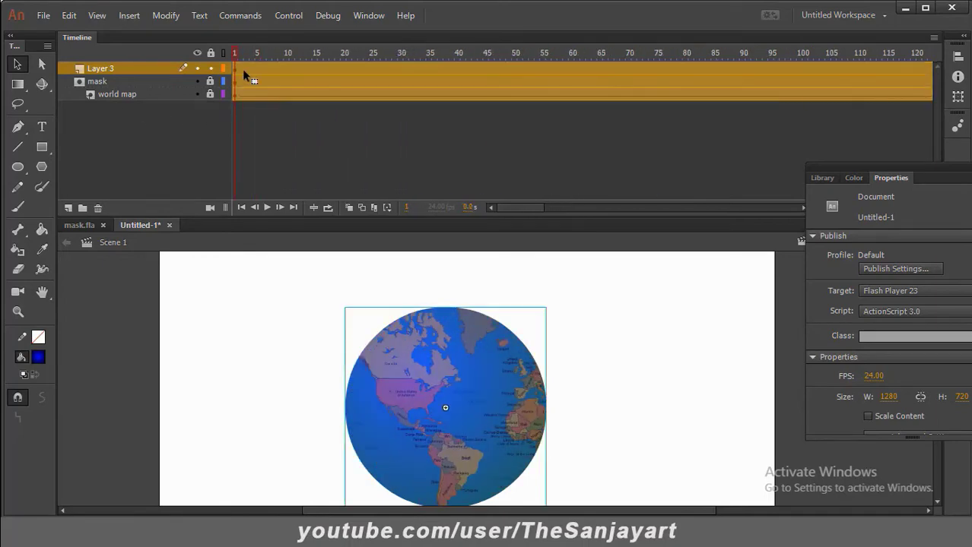
{"action": "right_click", "coordinate": [244, 70]}
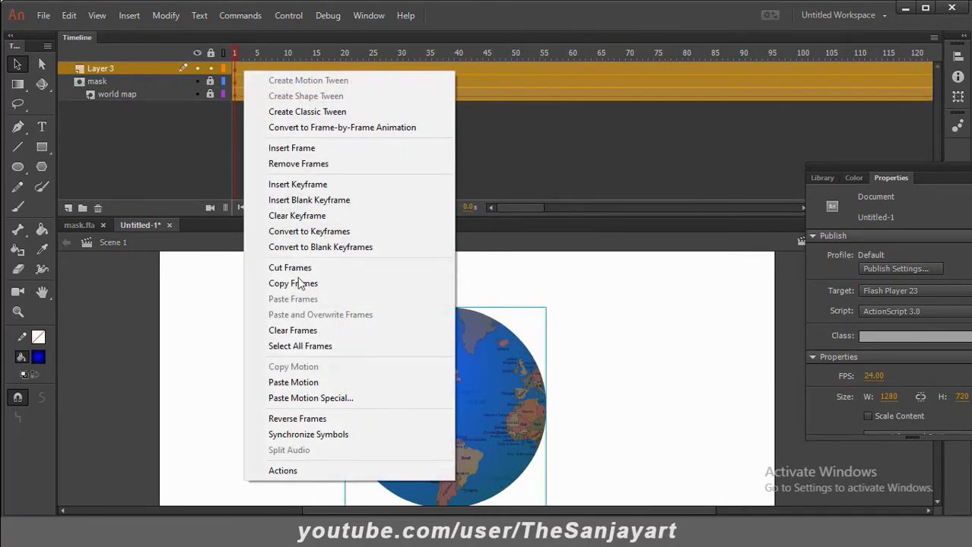
{"action": "left_click", "coordinate": [290, 268]}
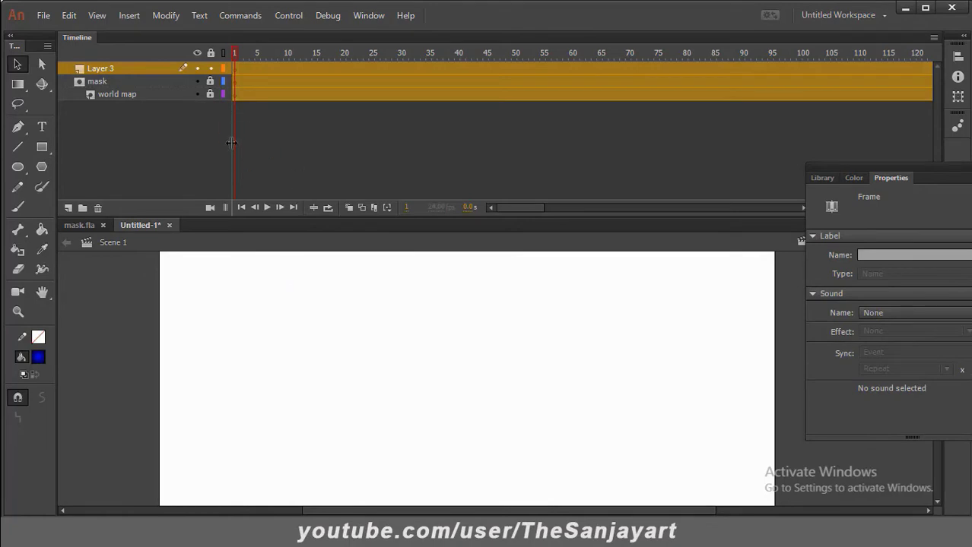
Create a new graphic symbol named earth.
{"action": "left_click", "coordinate": [129, 17]}
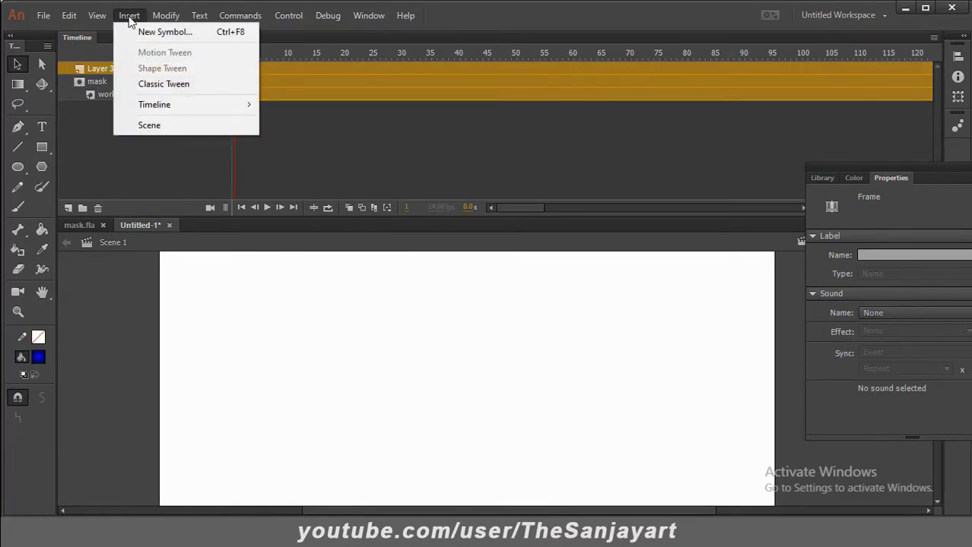
{"action": "left_click", "coordinate": [174, 34]}
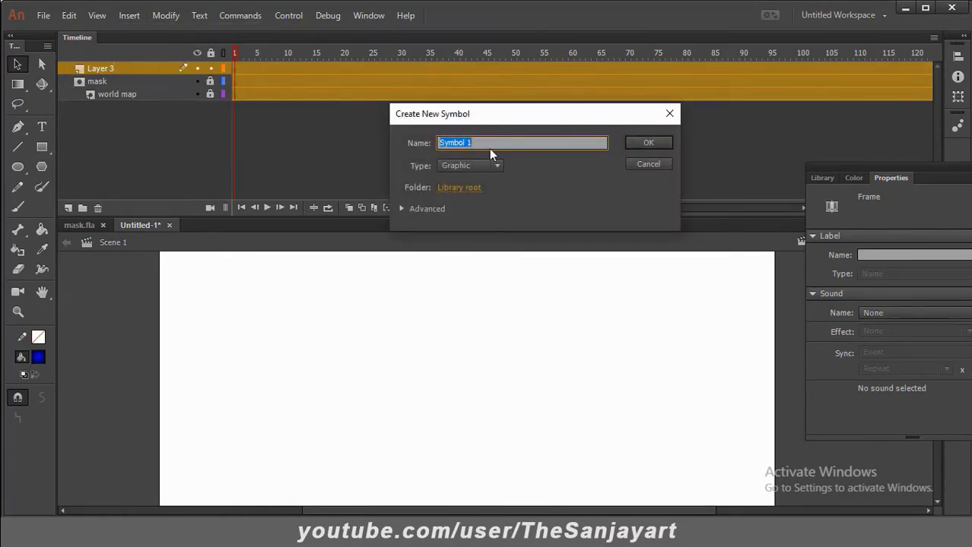
{"action": "type", "text": "earth"}
{"action": "left_click", "coordinate": [655, 141]}
Paste the cut frames at frame 1 of the earth symbol and return to Scene 1.
{"action": "left_click", "coordinate": [235, 67]}
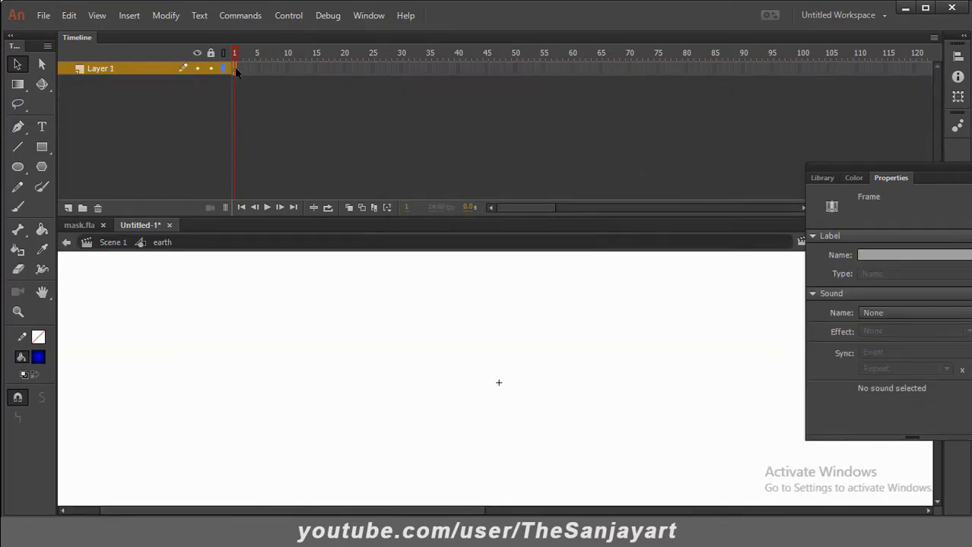
{"action": "right_click", "coordinate": [235, 67]}
{"action": "left_click", "coordinate": [287, 297]}
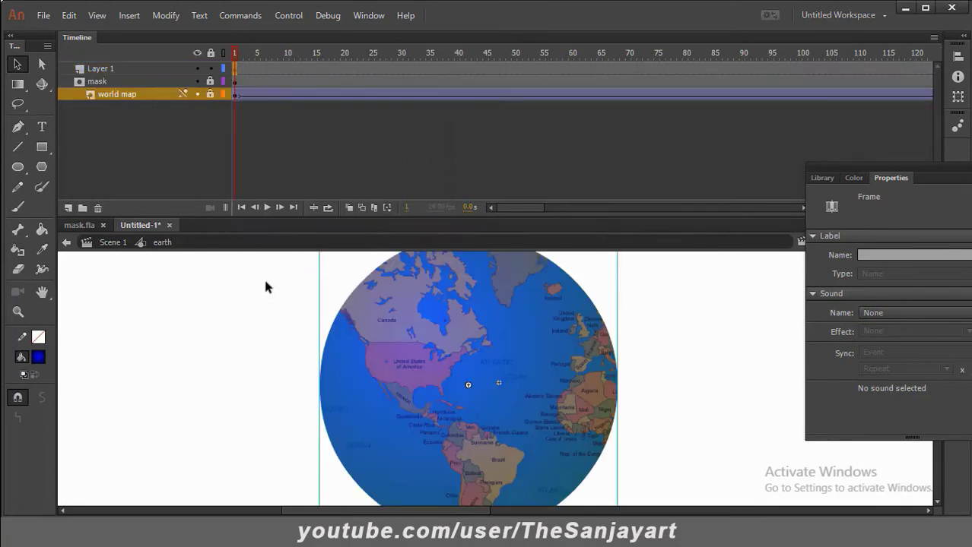
{"action": "left_click", "coordinate": [114, 244]}
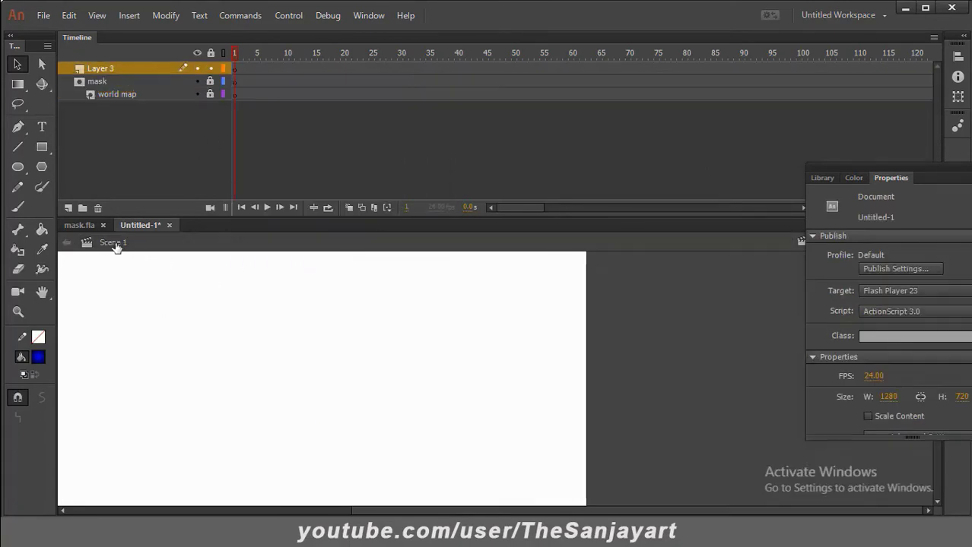
Add a new layer above Layer 3, then delete the emptied Layer 3, mask and world map layers.
{"action": "double_click", "coordinate": [42, 292]}
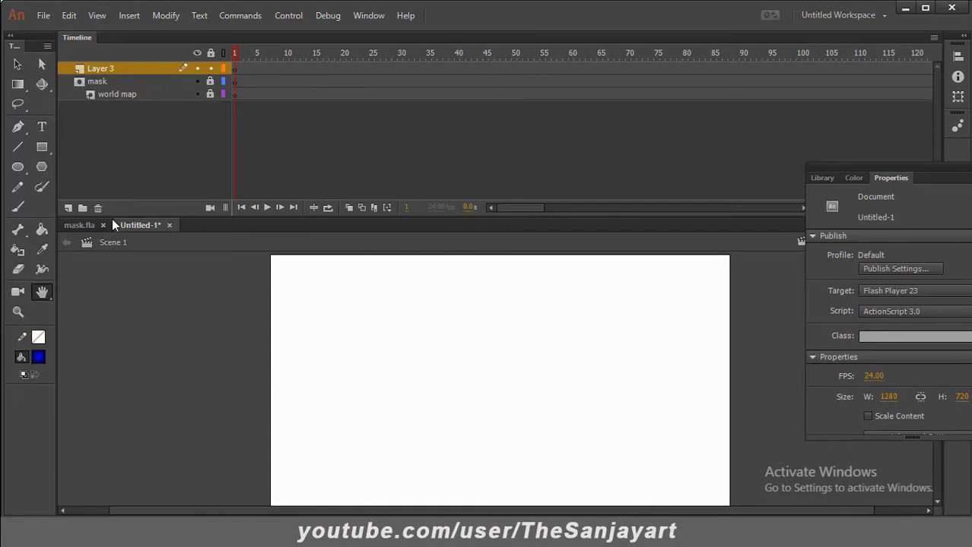
{"action": "left_click", "coordinate": [119, 69]}
{"action": "left_click", "coordinate": [68, 208]}
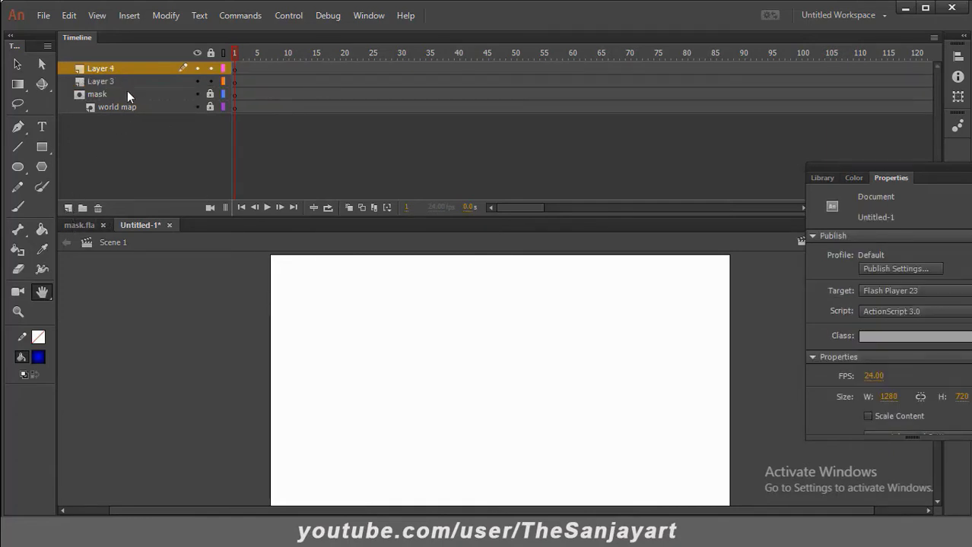
{"action": "left_click", "coordinate": [118, 82]}
{"action": "left_click", "coordinate": [119, 107], "text": "shift"}
{"action": "left_click", "coordinate": [97, 208]}
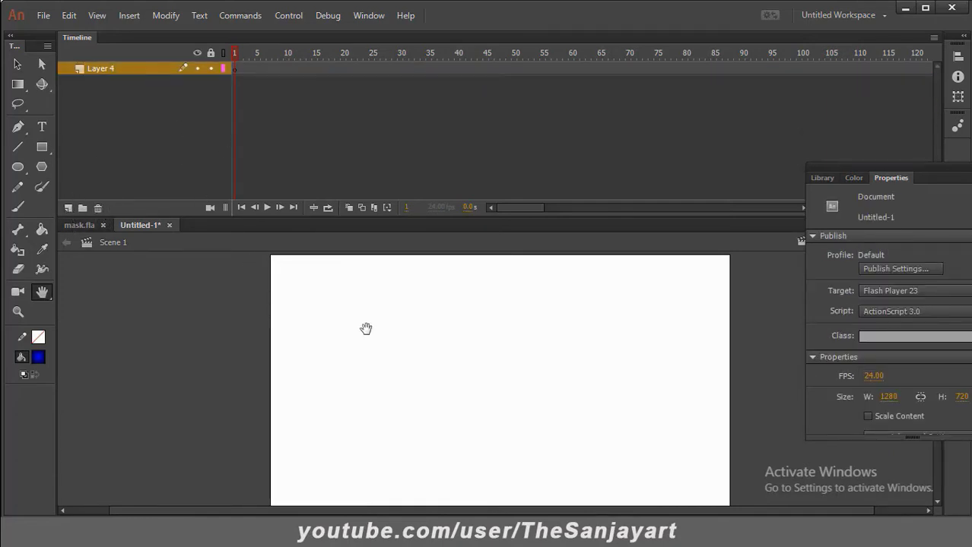
{"action": "left_click_drag", "start_coordinate": [441, 217], "coordinate": [447, 37]}
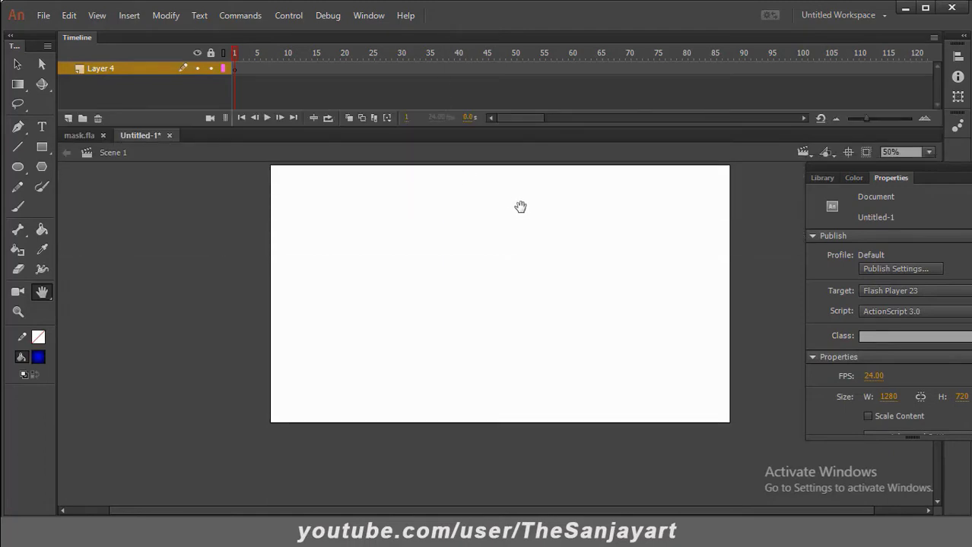
{"action": "left_click_drag", "start_coordinate": [520, 206], "coordinate": [508, 241]}
{"action": "left_click", "coordinate": [17, 64]}
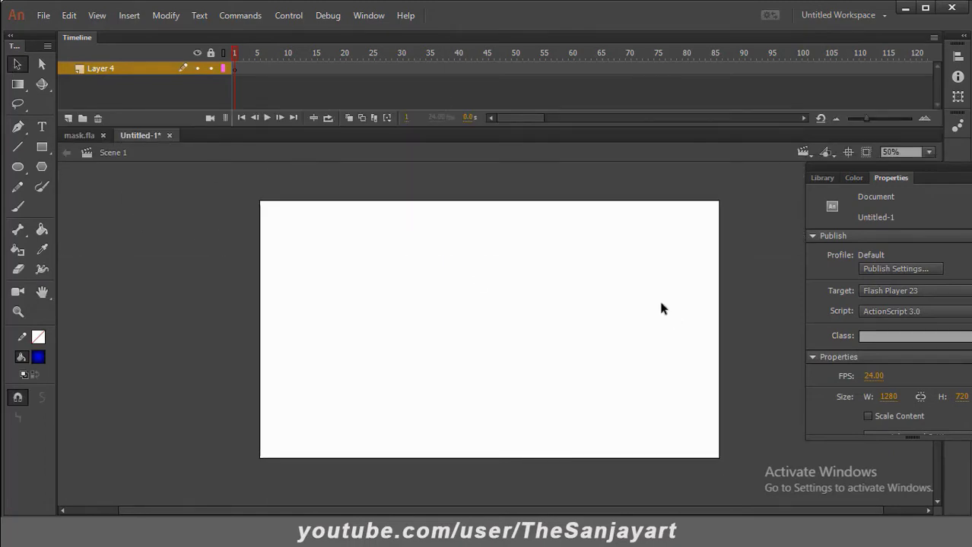
Show the document's library and place its floating panel beside the stage.
{"action": "left_click", "coordinate": [144, 73]}
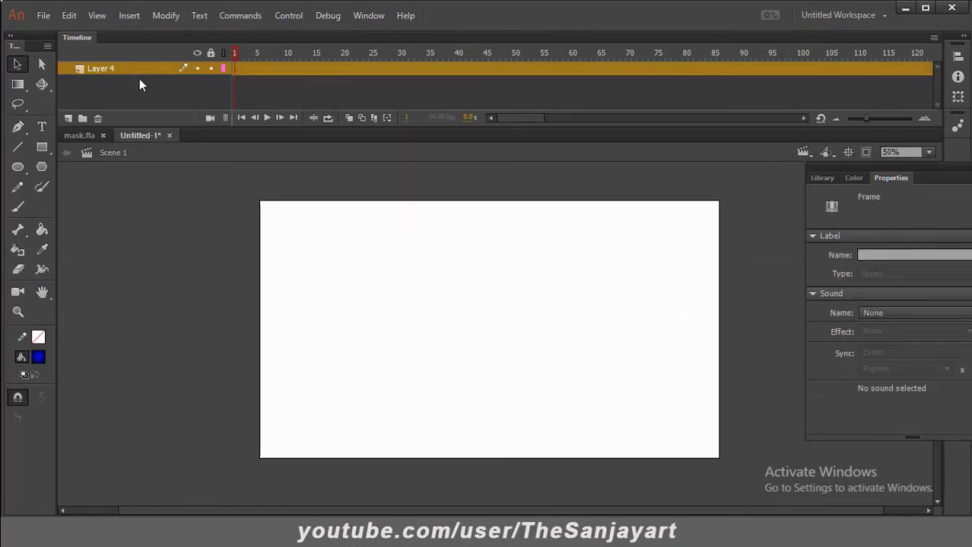
{"action": "left_click", "coordinate": [252, 88]}
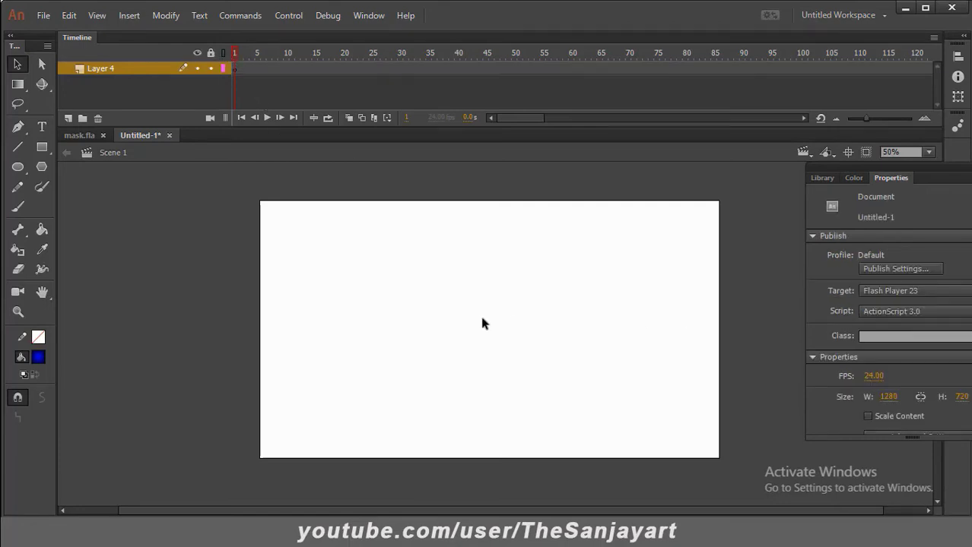
{"action": "left_click", "coordinate": [822, 178]}
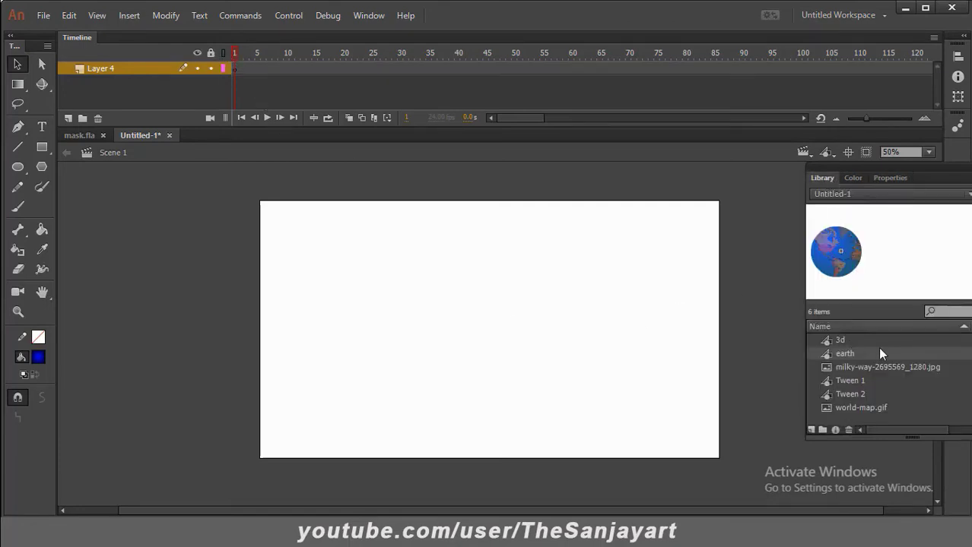
{"action": "left_click_drag", "start_coordinate": [870, 164], "coordinate": [669, 175]}
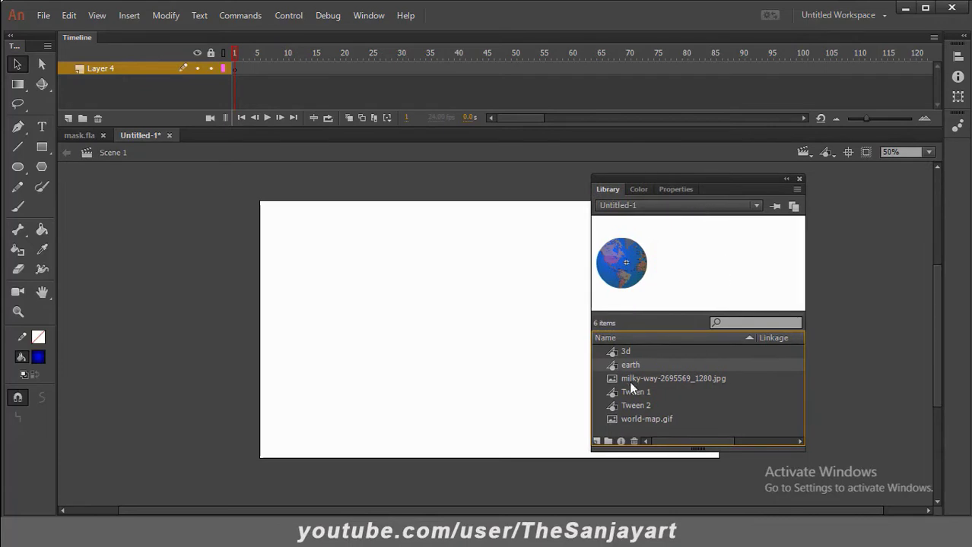
{"action": "left_click_drag", "start_coordinate": [599, 183], "coordinate": [743, 185]}
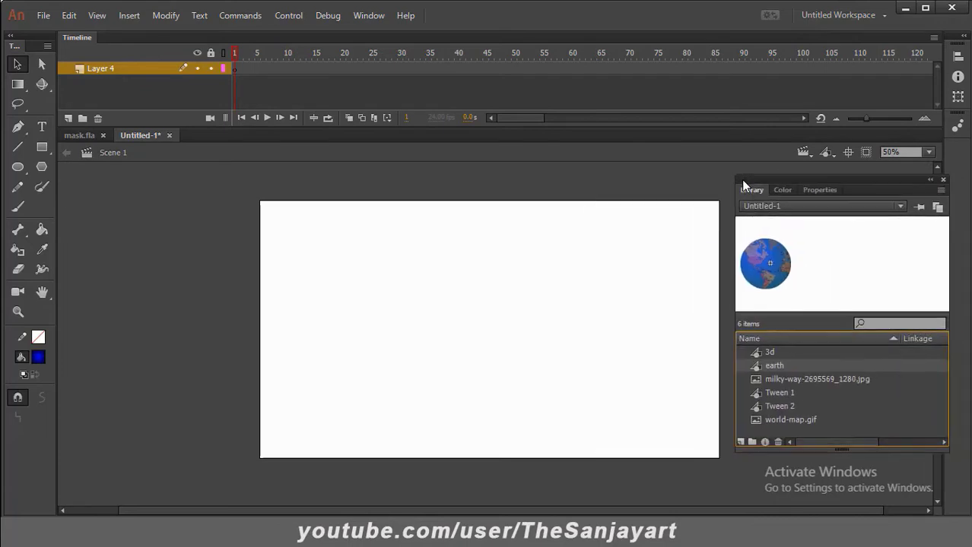
Draw a wide flat ellipse with a black outline and no fill across the stage on Layer 4.
{"action": "left_click", "coordinate": [18, 168]}
{"action": "left_click", "coordinate": [38, 357]}
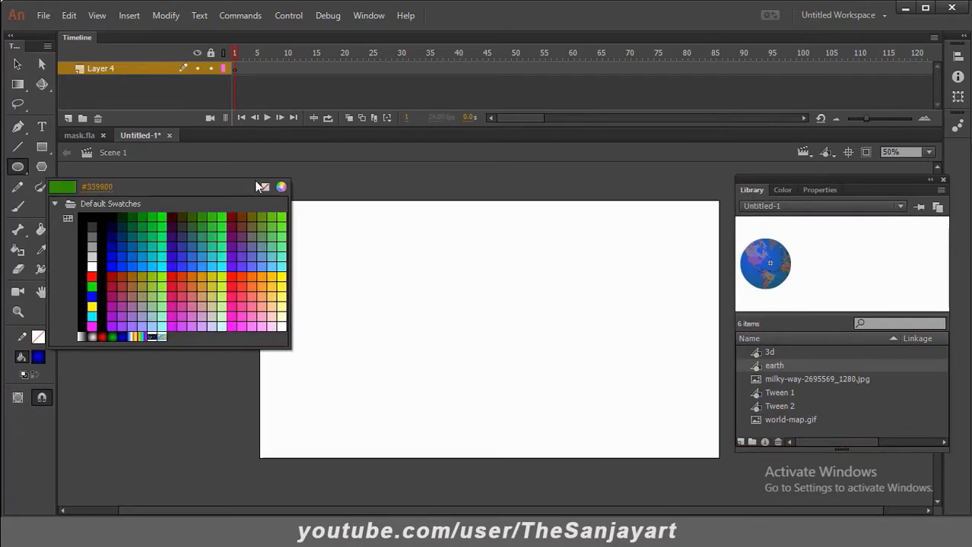
{"action": "left_click", "coordinate": [262, 188]}
{"action": "double_click", "coordinate": [754, 191]}
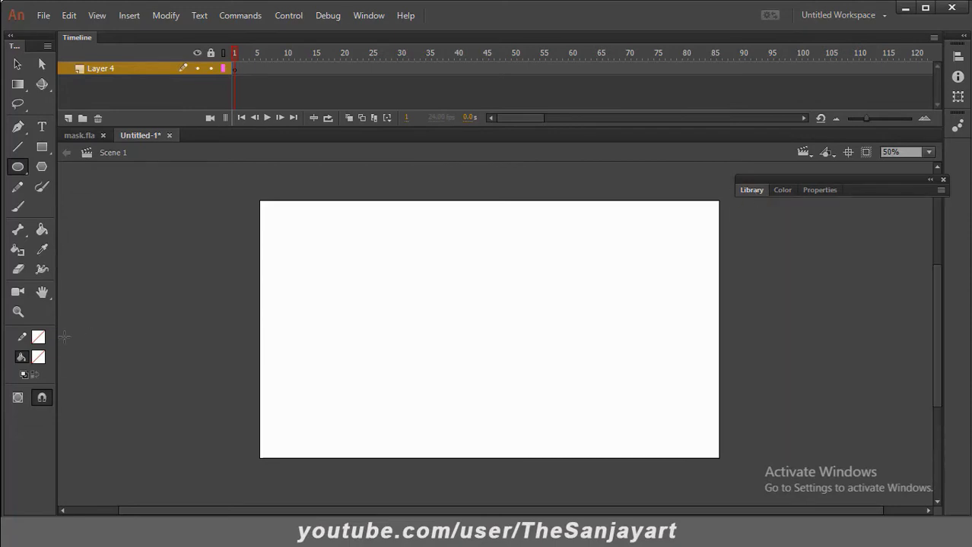
{"action": "left_click", "coordinate": [39, 339]}
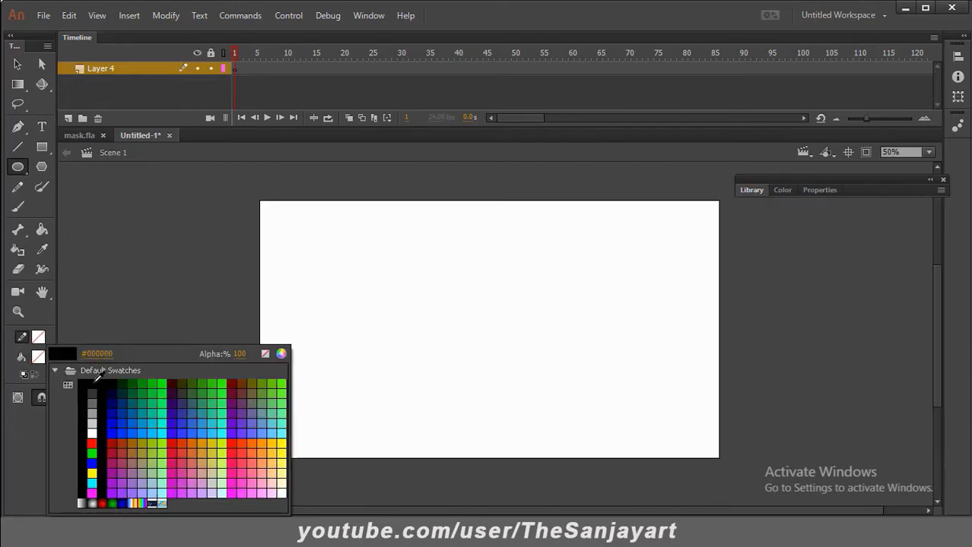
{"action": "left_click", "coordinate": [96, 381]}
{"action": "left_click_drag", "start_coordinate": [300, 275], "coordinate": [617, 356]}
Move the ellipse to about the middle of the stage and delete a tiny piece of its upper edge to open the path.
{"action": "left_click", "coordinate": [17, 64]}
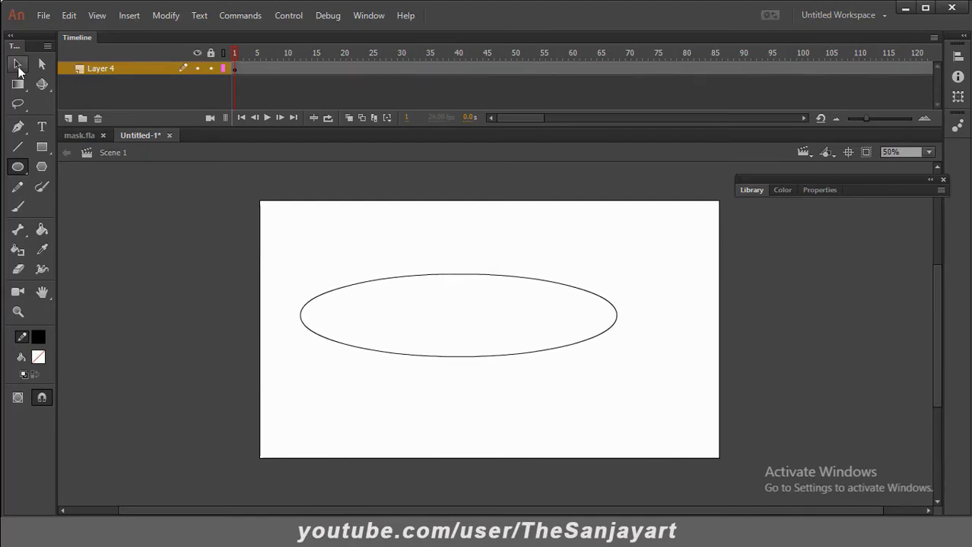
{"action": "left_click", "coordinate": [464, 358]}
{"action": "left_click_drag", "start_coordinate": [508, 367], "coordinate": [495, 368]}
{"action": "left_click", "coordinate": [523, 409]}
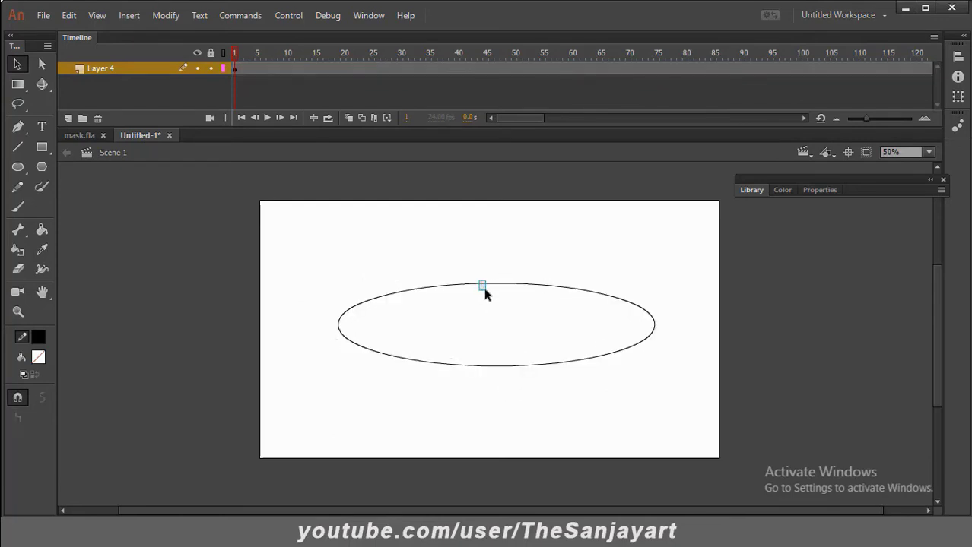
{"action": "left_click_drag", "start_coordinate": [484, 290], "coordinate": [483, 288]}
{"action": "key", "text": "Delete"}
Rename the ellipse's layer as guide.
{"action": "double_click", "coordinate": [100, 67]}
{"action": "type", "text": "guide"}
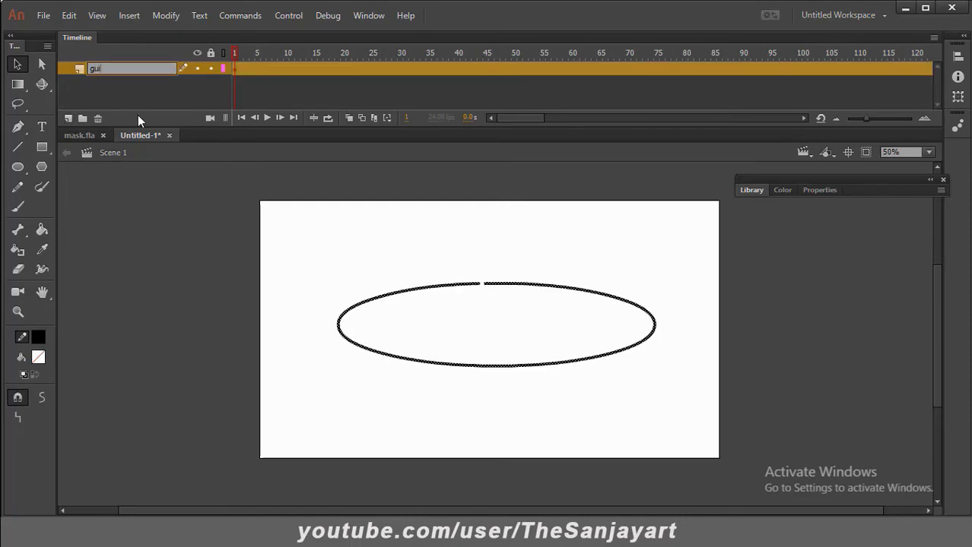
{"action": "left_click", "coordinate": [132, 90]}
Add a new layer, place it below the guide layer and name it earth.
{"action": "left_click", "coordinate": [67, 119]}
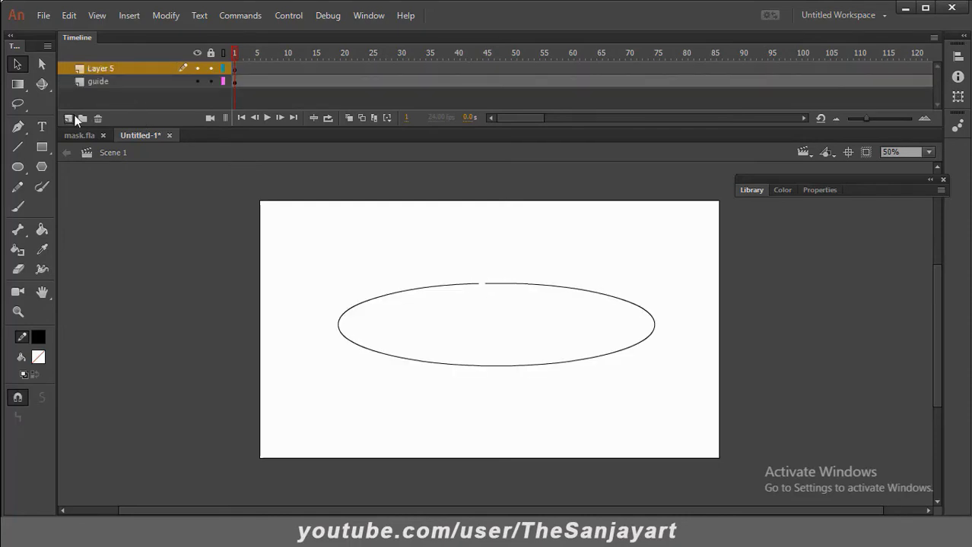
{"action": "left_click_drag", "start_coordinate": [106, 68], "coordinate": [119, 97]}
{"action": "left_click", "coordinate": [231, 81]}
{"action": "double_click", "coordinate": [104, 81]}
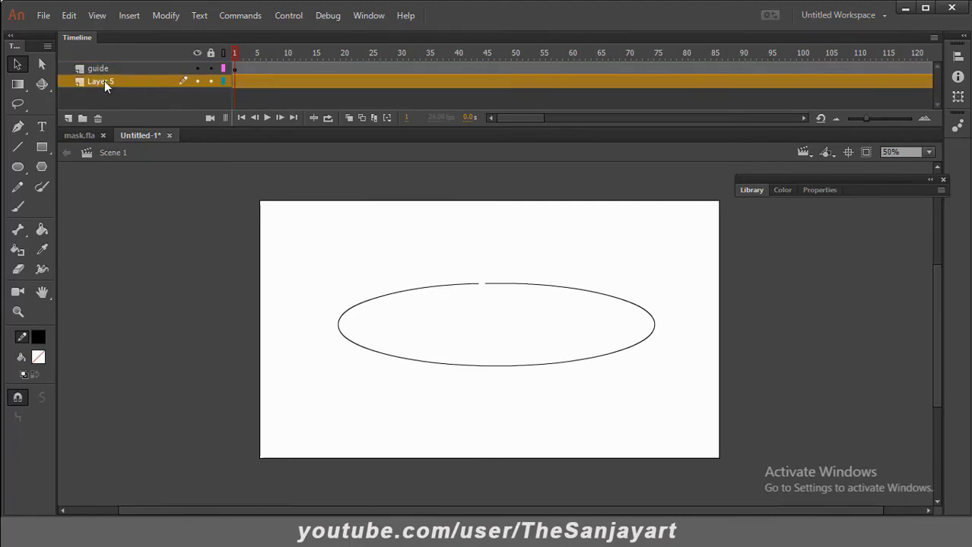
{"action": "type", "text": "earth"}
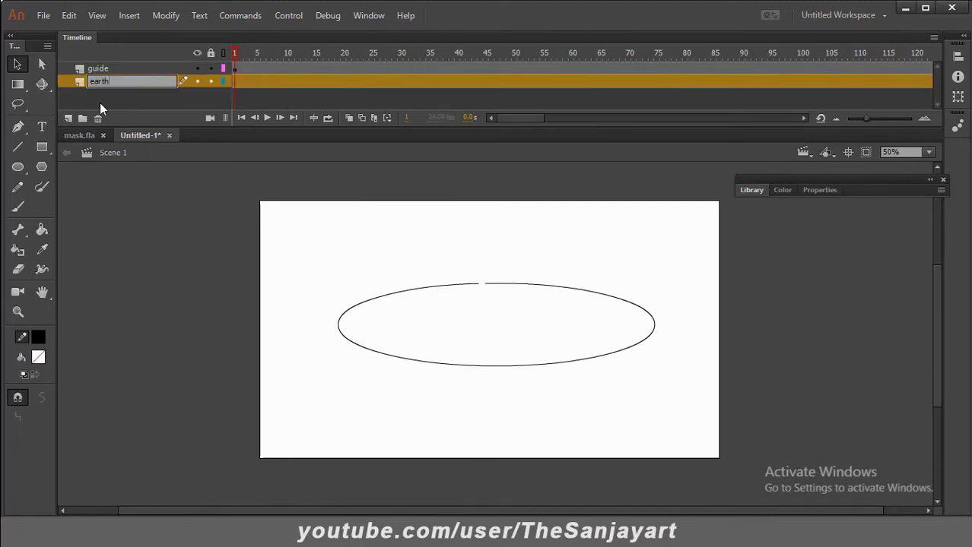
{"action": "left_click", "coordinate": [116, 94]}
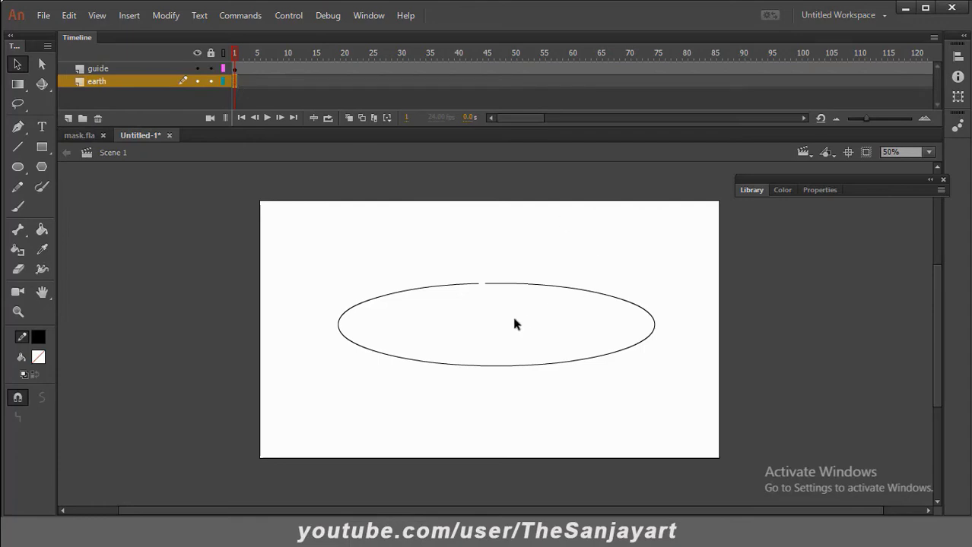
Place the earth symbol from the library on the earth layer at about half size, centred on the left end of the ellipse's gap.
{"action": "left_click", "coordinate": [758, 193]}
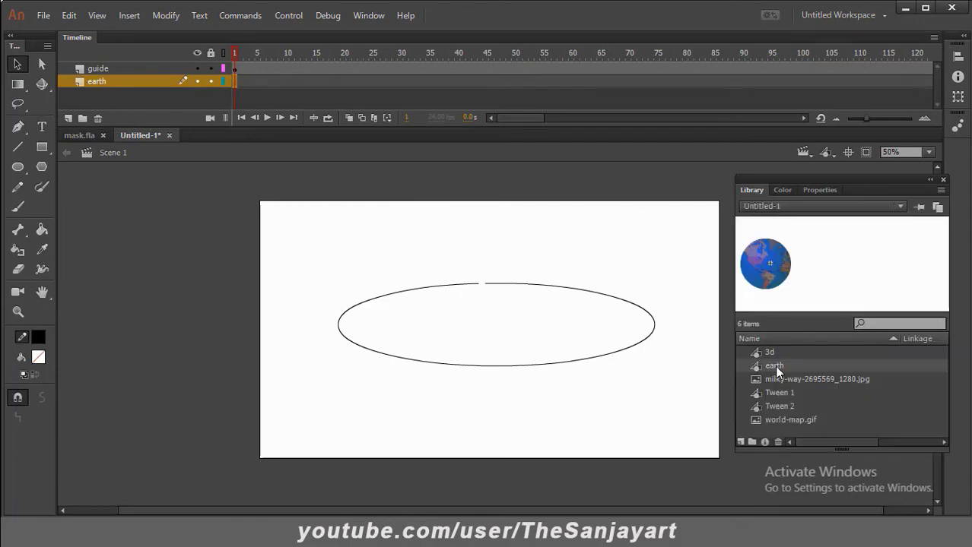
{"action": "left_click_drag", "start_coordinate": [774, 365], "coordinate": [444, 320]}
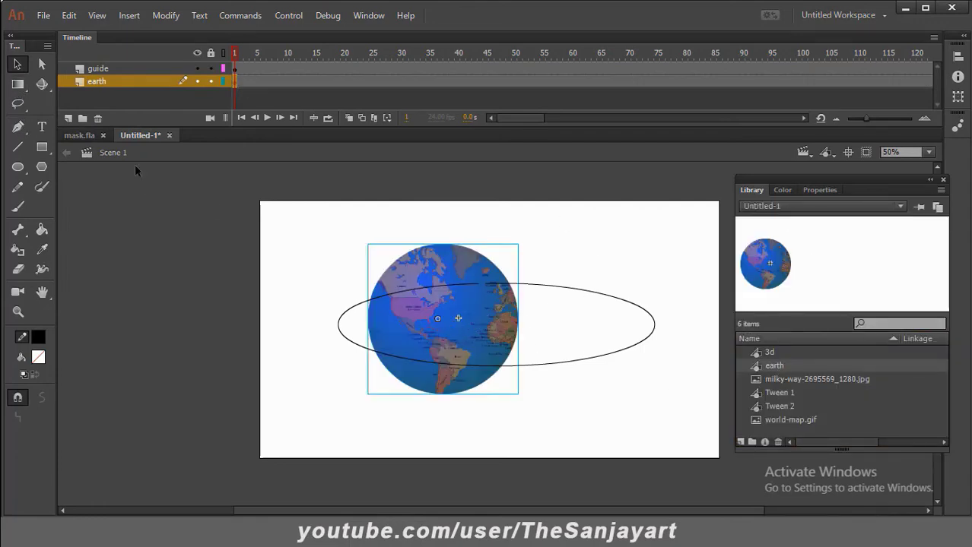
{"action": "left_click", "coordinate": [21, 92]}
{"action": "left_click", "coordinate": [63, 86]}
{"action": "left_click", "coordinate": [478, 326]}
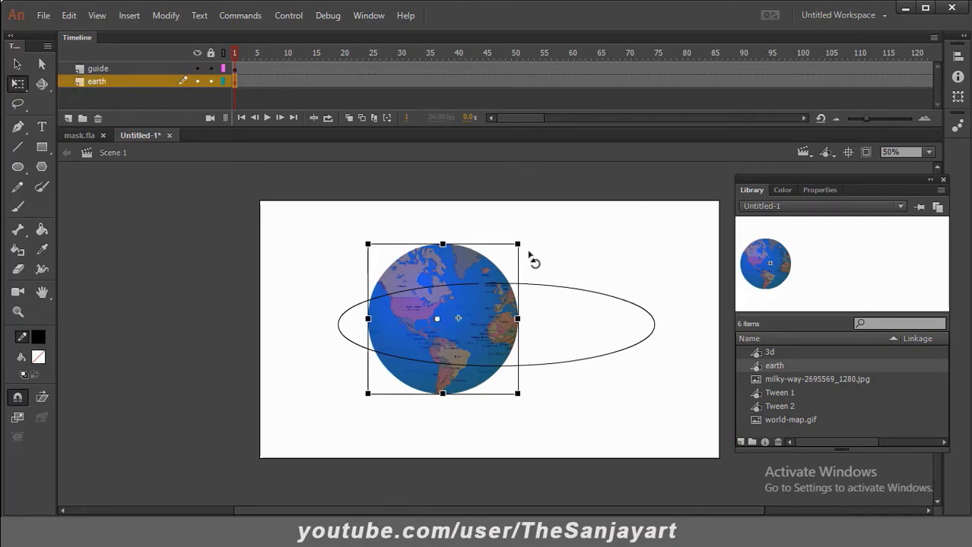
{"action": "left_click_drag", "start_coordinate": [519, 242], "coordinate": [504, 282]}
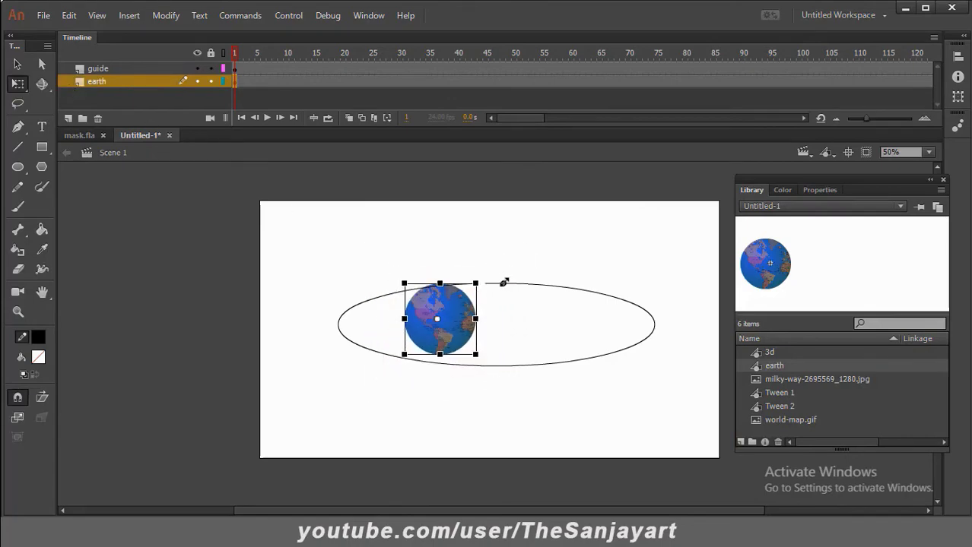
{"action": "left_click_drag", "start_coordinate": [439, 319], "coordinate": [480, 283]}
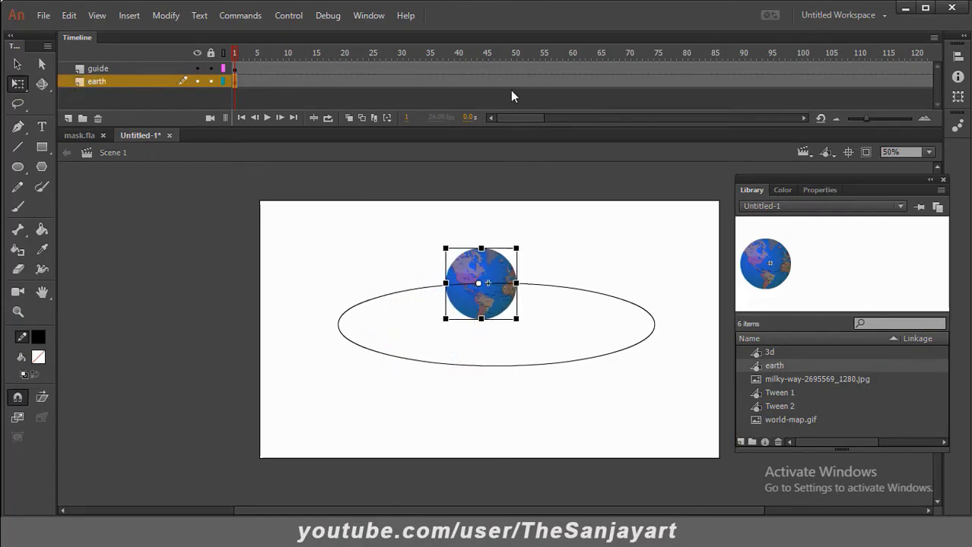
Insert a keyframe at frame 150 on the earth layer and create a classic tween up to it.
{"action": "left_click_drag", "start_coordinate": [532, 118], "coordinate": [560, 119]}
{"action": "left_click", "coordinate": [632, 81]}
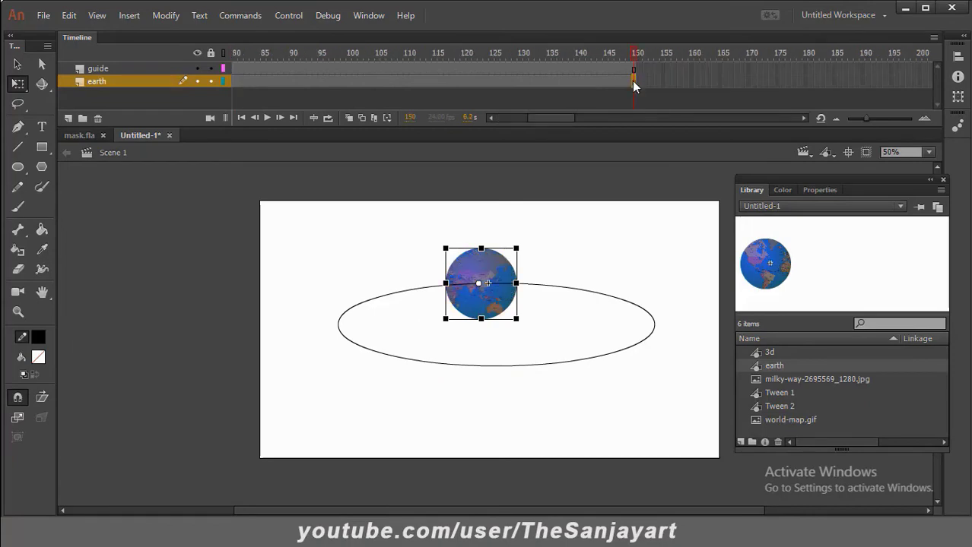
{"action": "right_click", "coordinate": [632, 80]}
{"action": "left_click", "coordinate": [677, 198]}
{"action": "right_click", "coordinate": [596, 87]}
{"action": "left_click", "coordinate": [663, 124]}
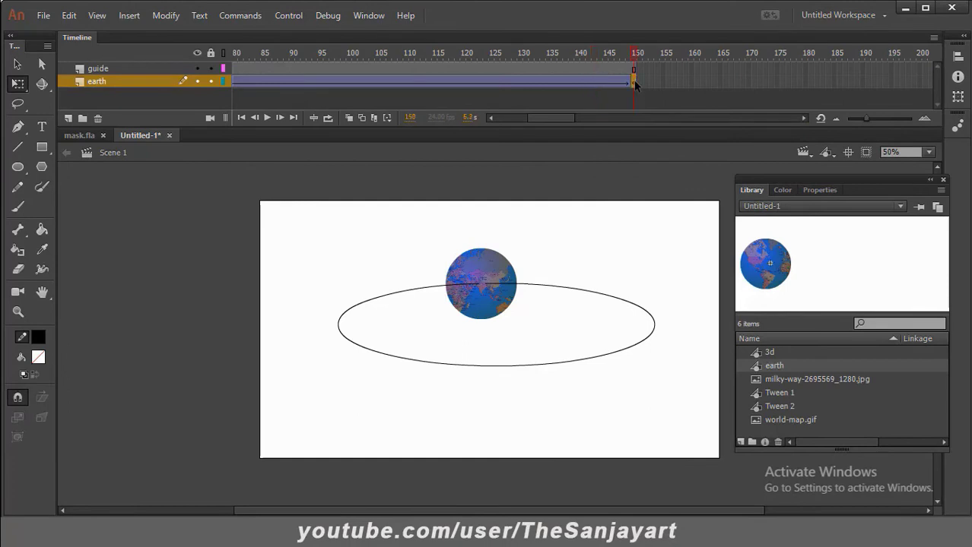
{"action": "right_click", "coordinate": [636, 86]}
{"action": "left_click", "coordinate": [662, 123]}
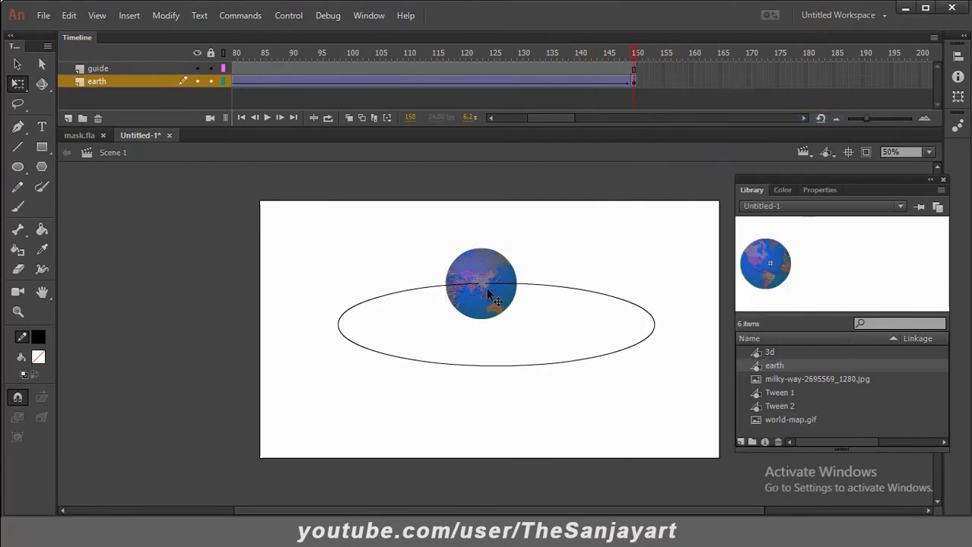
Convert the guide layer to a Guide and nest the earth layer beneath it as a guided layer.
{"action": "left_click", "coordinate": [114, 69]}
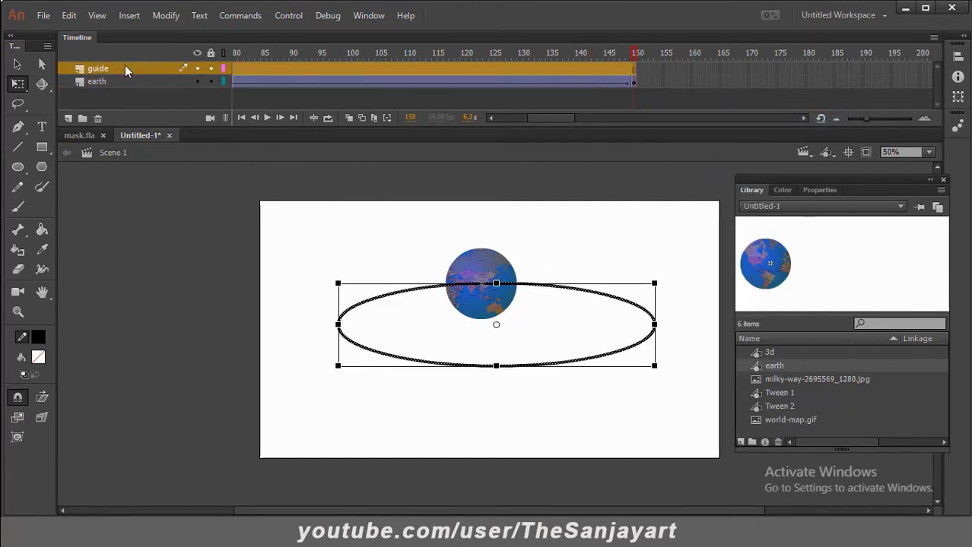
{"action": "right_click", "coordinate": [125, 66]}
{"action": "left_click", "coordinate": [160, 247]}
{"action": "left_click_drag", "start_coordinate": [93, 83], "coordinate": [91, 75]}
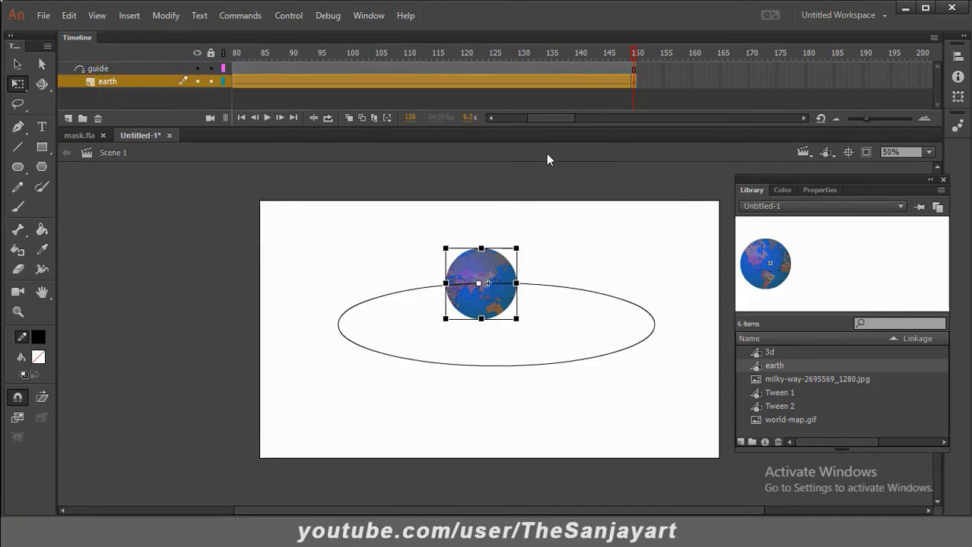
At frame 150, move the globe so its centre point snaps to the right end of the ellipse's gap.
{"action": "left_click", "coordinate": [575, 290]}
{"action": "key", "text": "z"}
{"action": "left_click", "coordinate": [527, 299]}
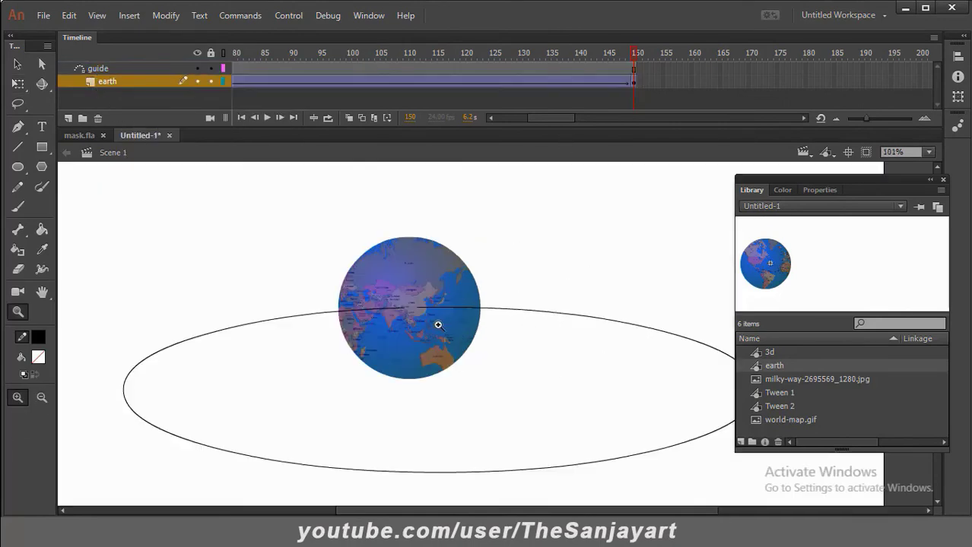
{"action": "left_click", "coordinate": [436, 323]}
{"action": "left_click", "coordinate": [634, 82]}
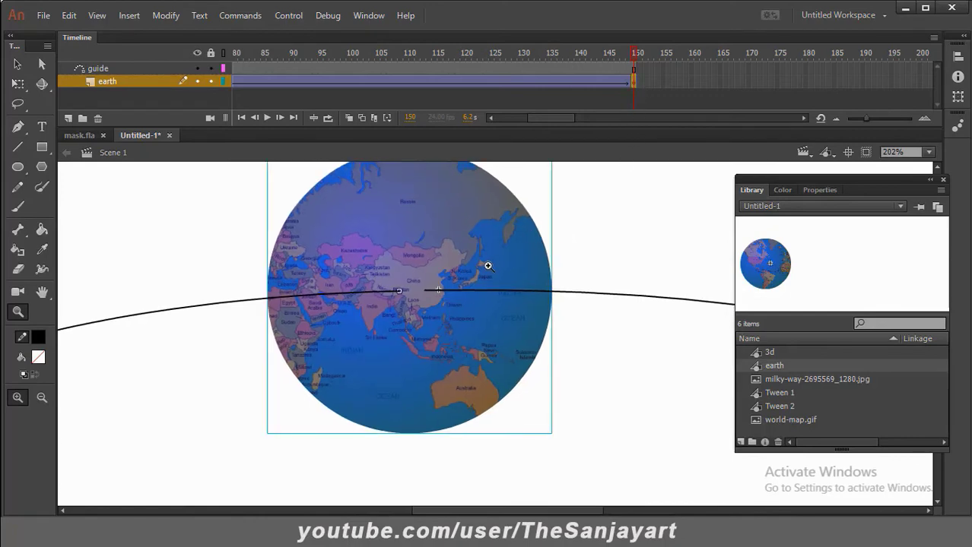
{"action": "left_click", "coordinate": [17, 64]}
{"action": "left_click_drag", "start_coordinate": [393, 251], "coordinate": [423, 245]}
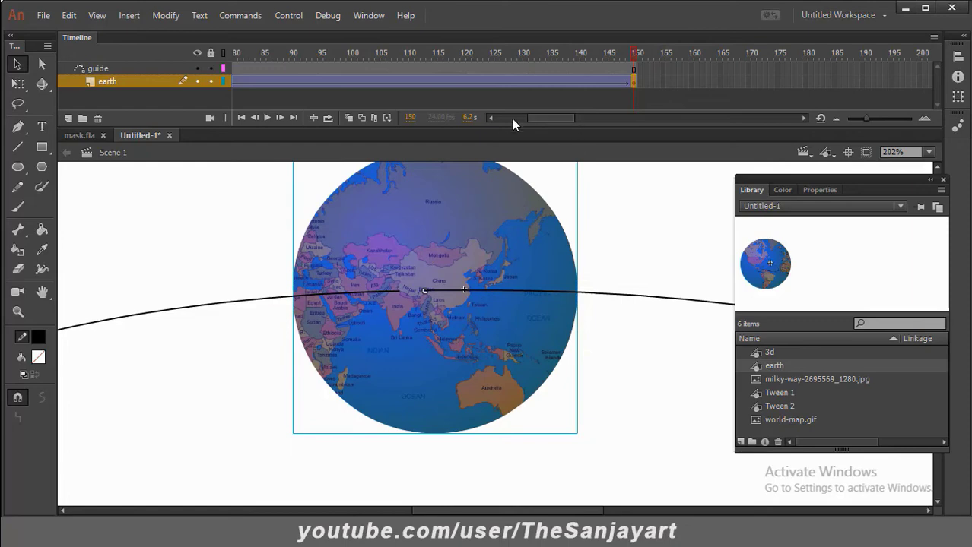
Check the globe's position at frame 1, scrub to frame 150 and preview the orbit with Test Movie.
{"action": "left_click_drag", "start_coordinate": [536, 117], "coordinate": [390, 129]}
{"action": "left_click", "coordinate": [235, 82]}
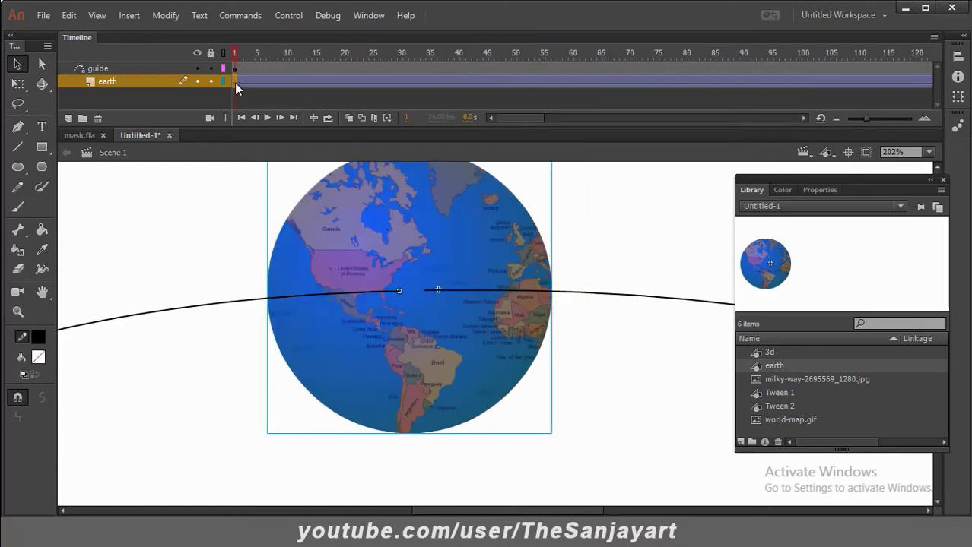
{"action": "left_click_drag", "start_coordinate": [237, 55], "coordinate": [713, 57]}
{"action": "key", "text": "z"}
{"action": "left_click", "coordinate": [488, 341], "text": "alt"}
{"action": "left_click", "coordinate": [635, 303], "text": "alt"}
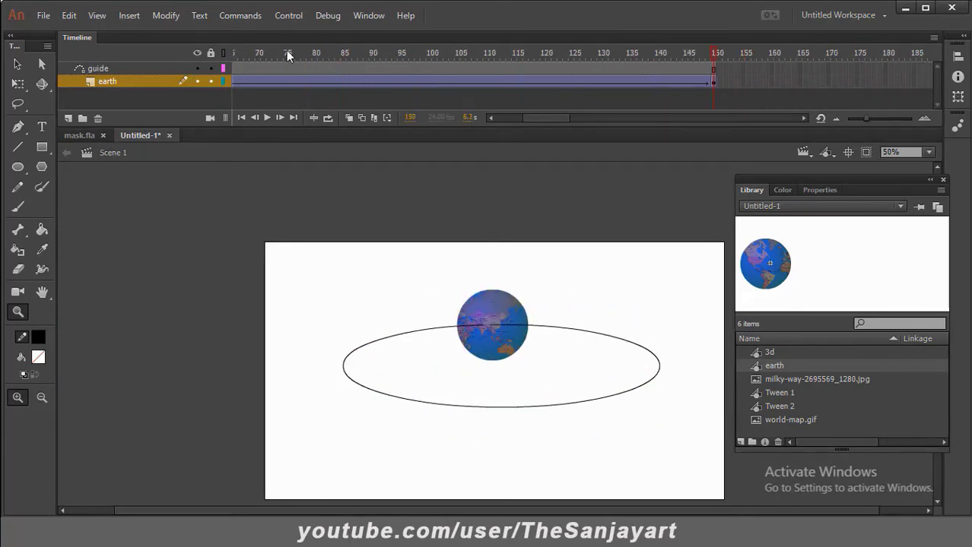
{"action": "left_click", "coordinate": [288, 16]}
{"action": "left_click", "coordinate": [302, 121]}
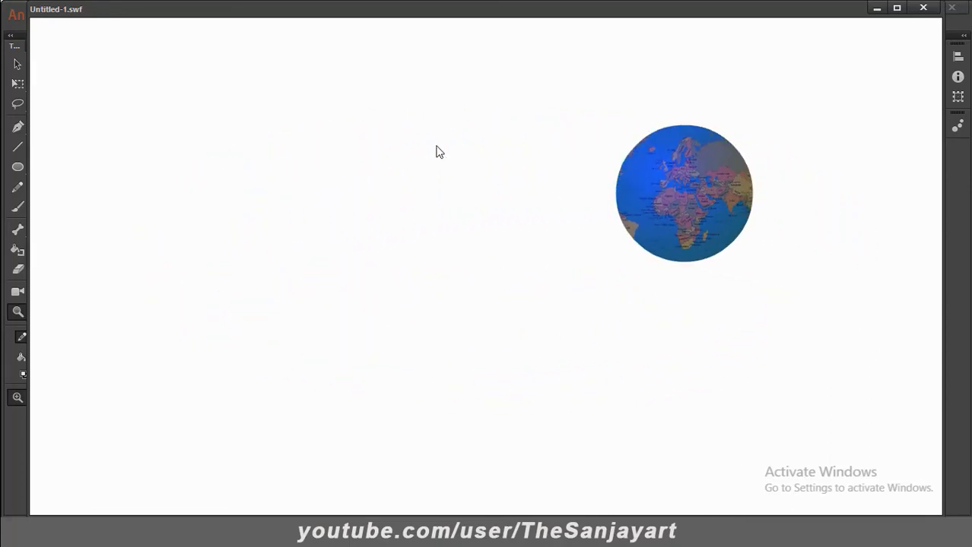
{"action": "left_click", "coordinate": [923, 9]}
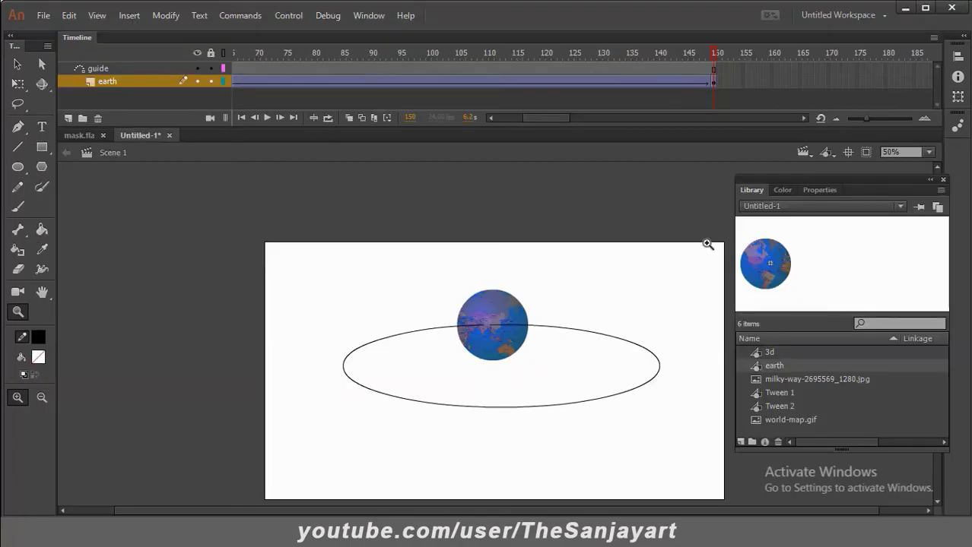
Add a new layer, place it below the earth layer outside the guide group and name it bg.
{"action": "left_click", "coordinate": [107, 69]}
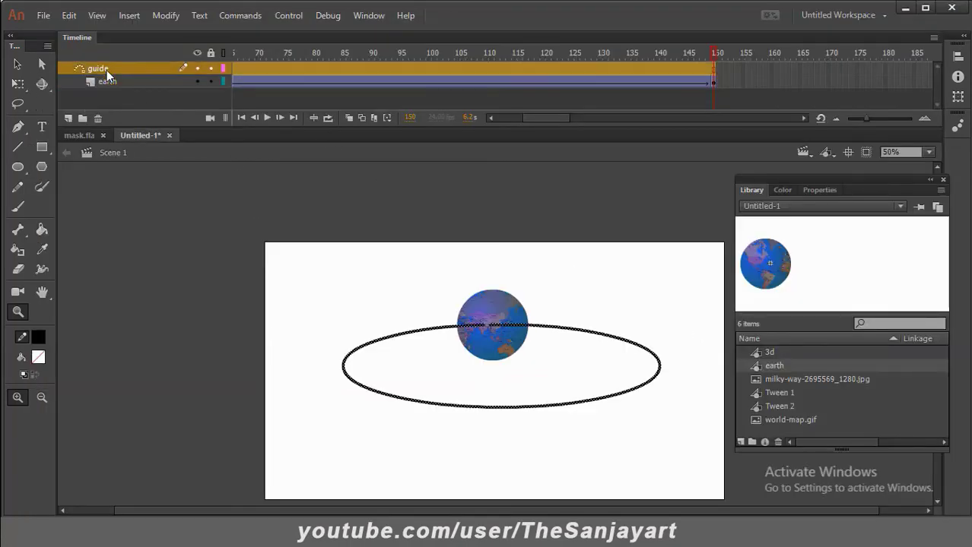
{"action": "left_click", "coordinate": [69, 118]}
{"action": "left_click_drag", "start_coordinate": [106, 68], "coordinate": [103, 114]}
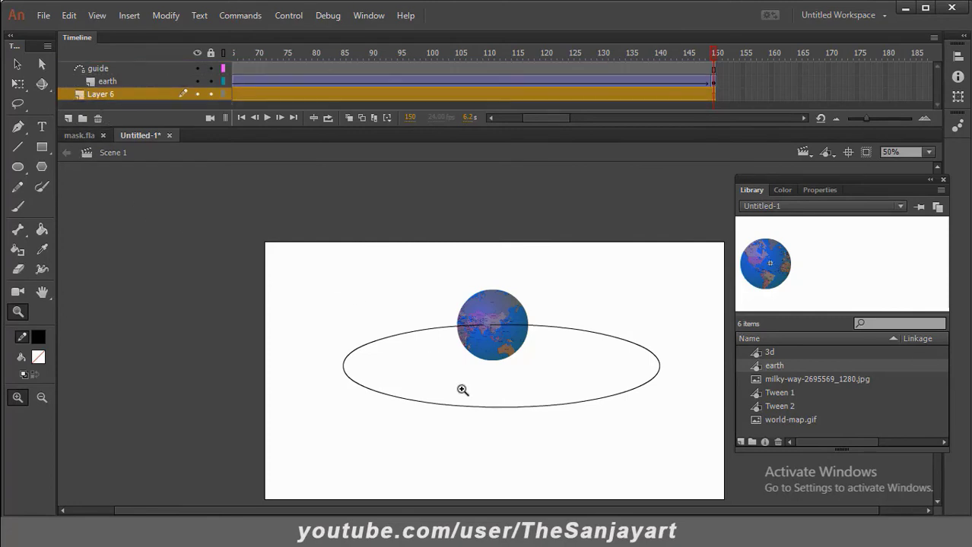
{"action": "left_click", "coordinate": [528, 382], "text": "alt"}
{"action": "left_click_drag", "start_coordinate": [416, 295], "coordinate": [414, 273]}
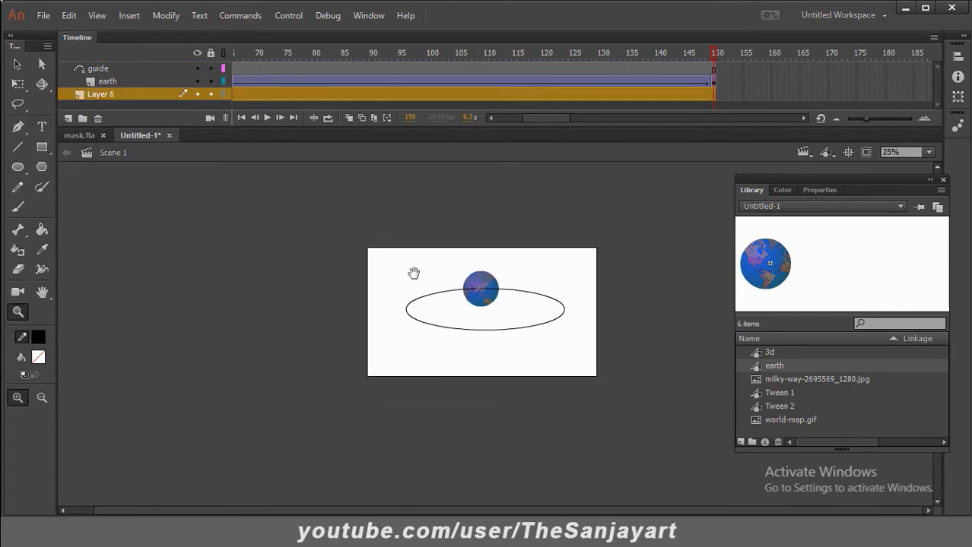
{"action": "double_click", "coordinate": [112, 94]}
{"action": "type", "text": "bg"}
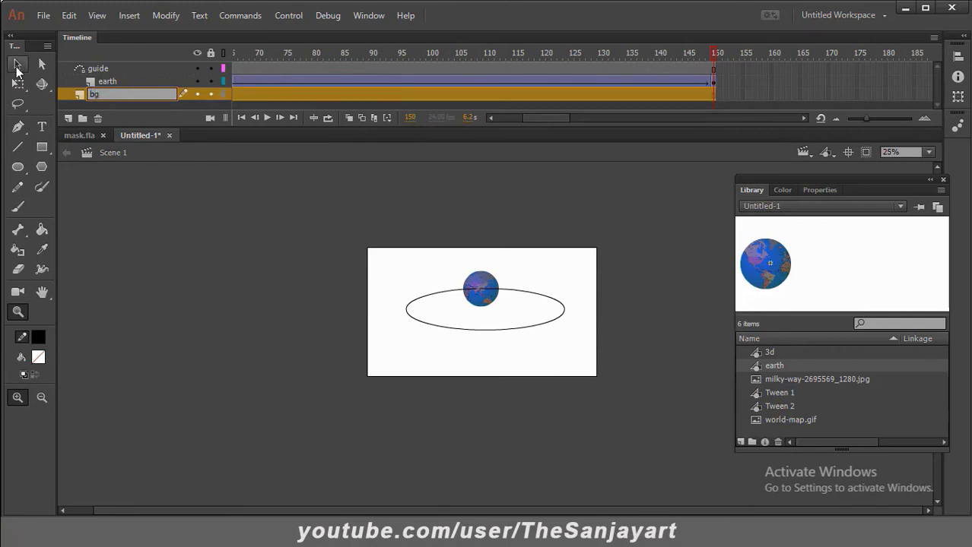
Lock the guide and earth layers and place milky-way-2695569_1280.jpg from the library on the unlocked Layer 7.
{"action": "left_click", "coordinate": [17, 65]}
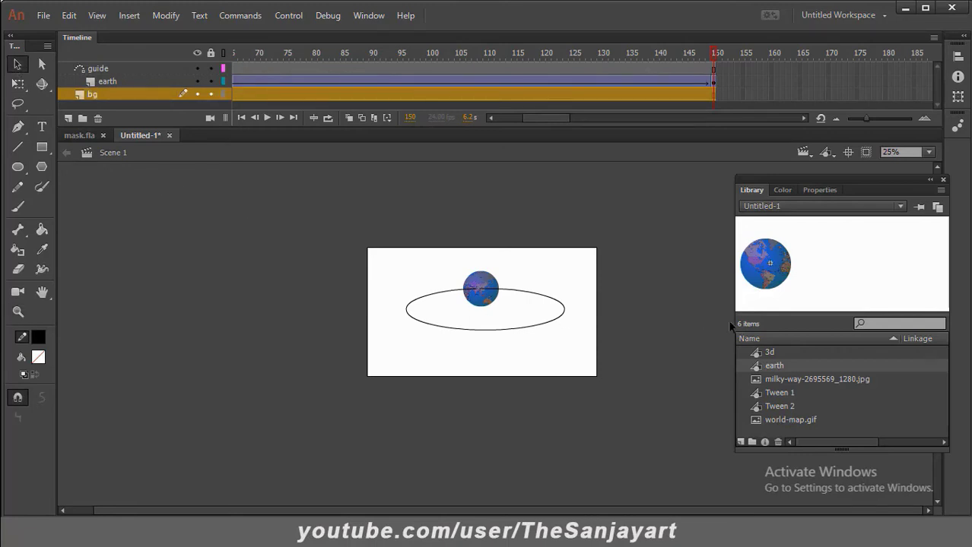
{"action": "left_click", "coordinate": [783, 379]}
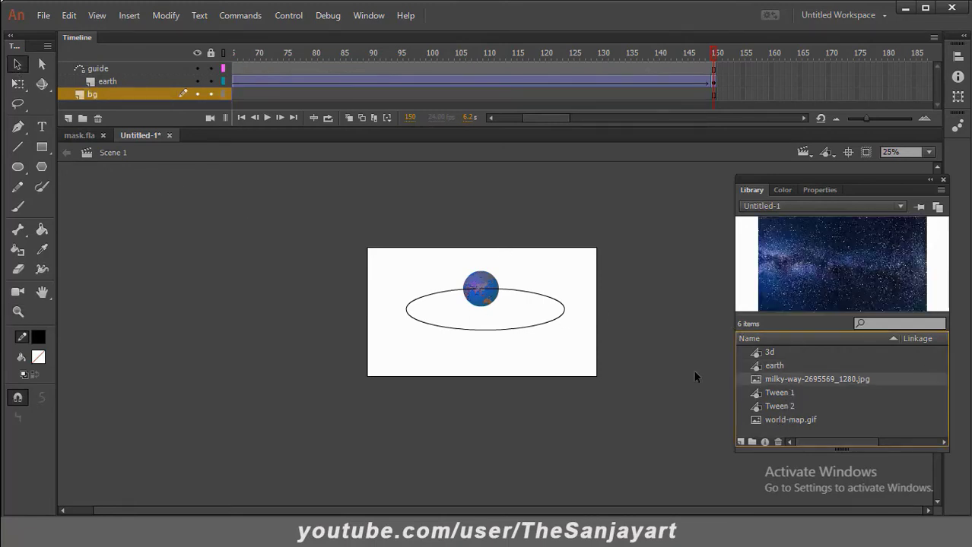
{"action": "left_click", "coordinate": [781, 419]}
{"action": "left_click", "coordinate": [786, 378]}
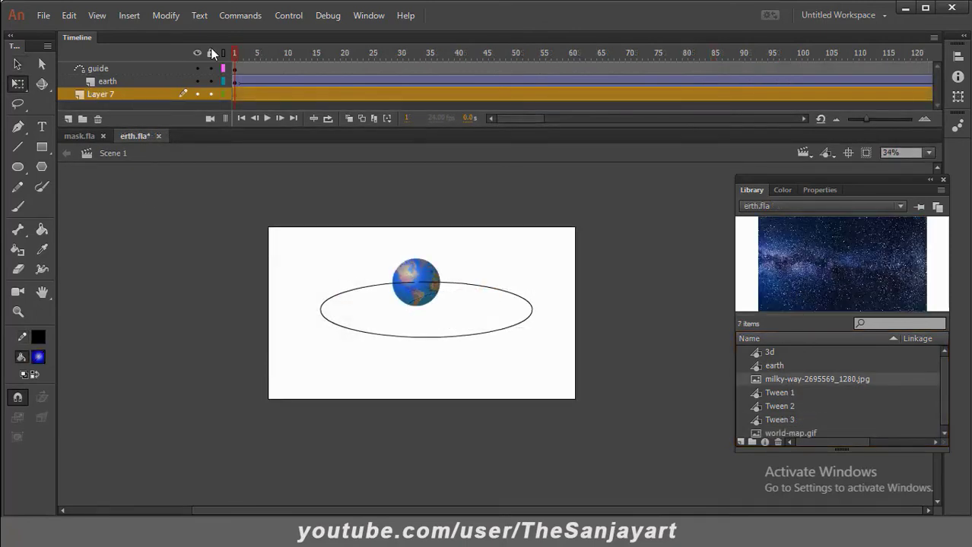
{"action": "left_click", "coordinate": [212, 94], "text": "alt"}
{"action": "left_click_drag", "start_coordinate": [460, 289], "coordinate": [461, 289]}
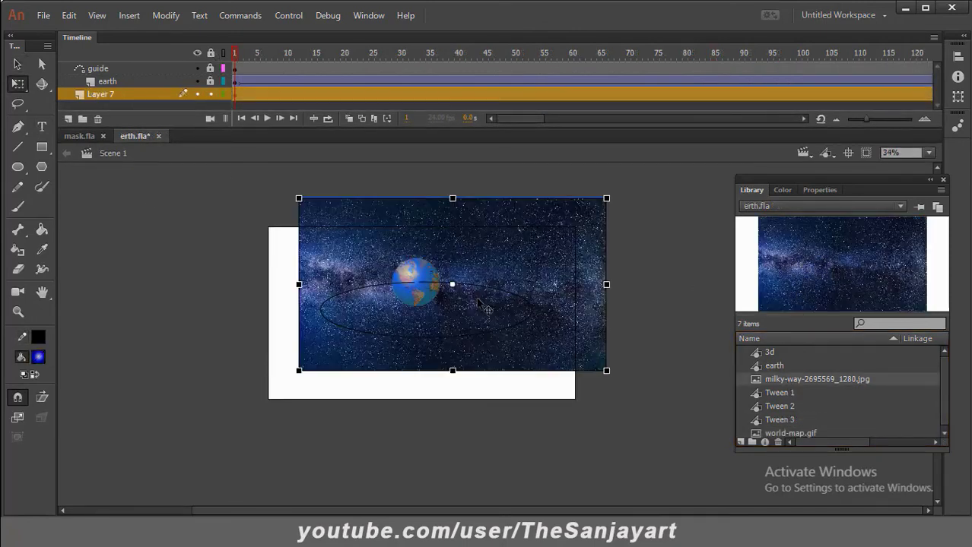
Shift the milky-way image left at stage height, break it apart and delete thin strips from its right and left edges.
{"action": "left_click_drag", "start_coordinate": [527, 262], "coordinate": [430, 289]}
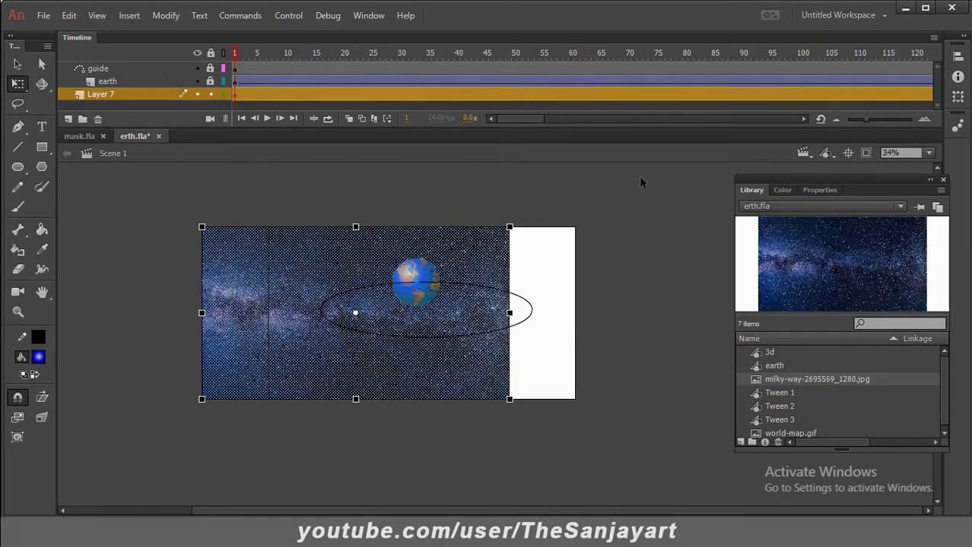
{"action": "left_click_drag", "start_coordinate": [643, 180], "coordinate": [507, 483]}
{"action": "key", "text": "Delete"}
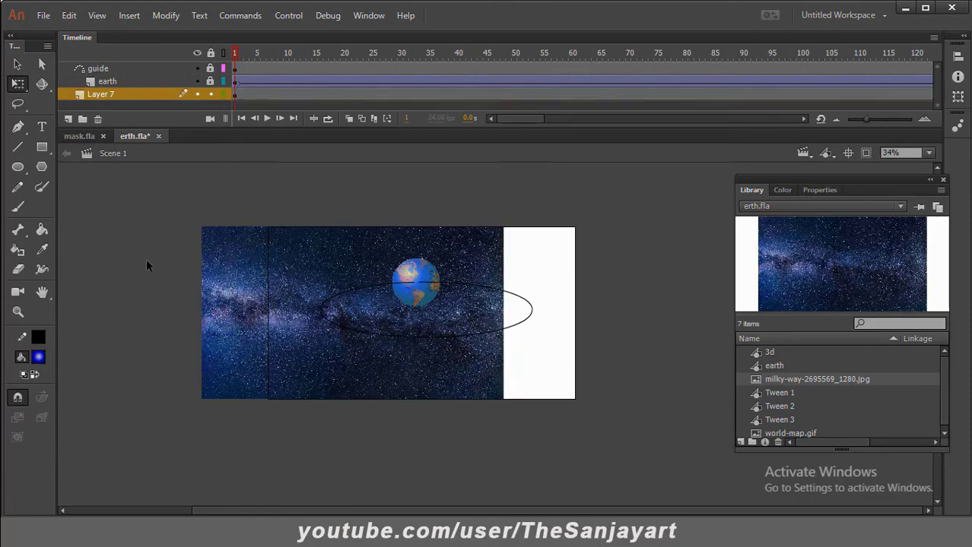
{"action": "left_click_drag", "start_coordinate": [152, 190], "coordinate": [207, 458]}
{"action": "key", "text": "Delete"}
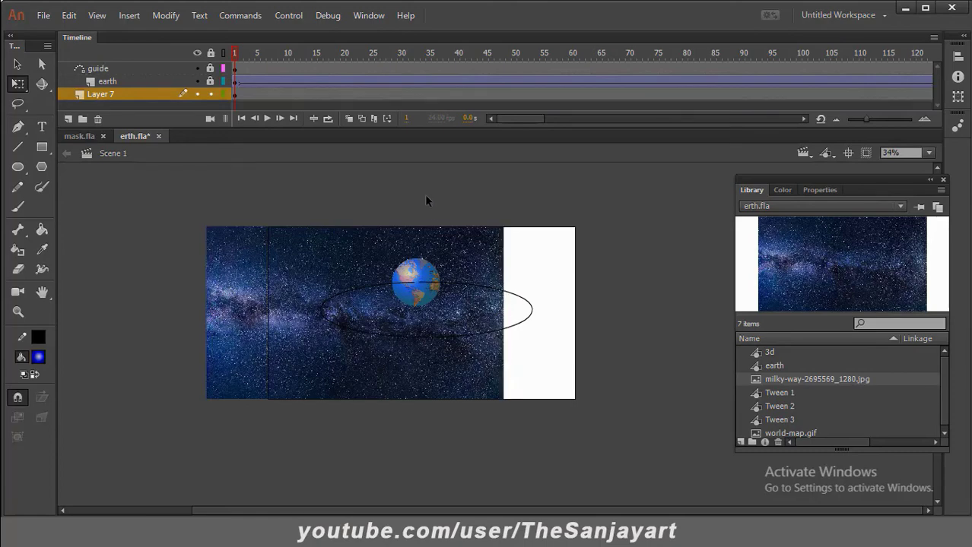
Scale the trimmed milky-way background up by about 13% around its centre so it extends past the stage's upper and lower edges.
{"action": "left_click", "coordinate": [342, 265]}
{"action": "left_click", "coordinate": [18, 84]}
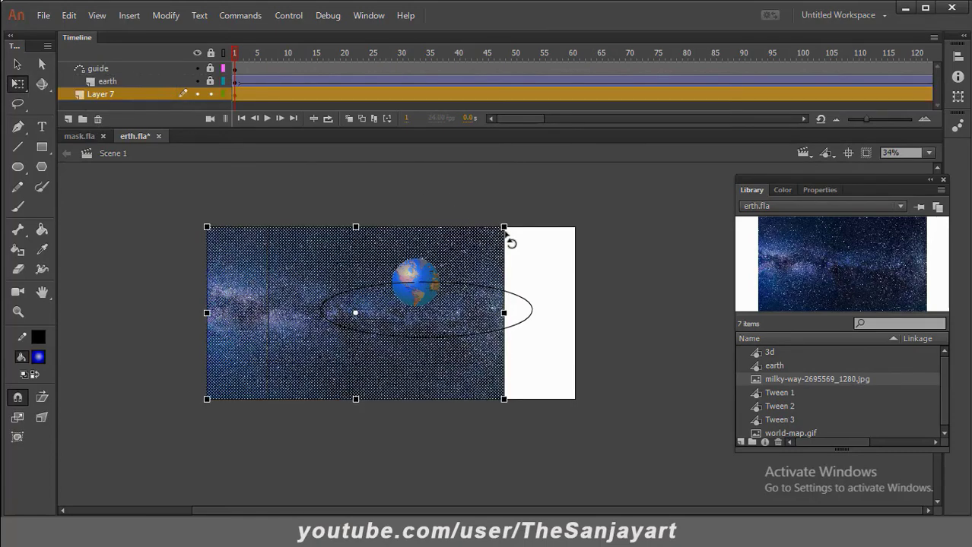
{"action": "left_click_drag", "start_coordinate": [506, 225], "coordinate": [526, 209]}
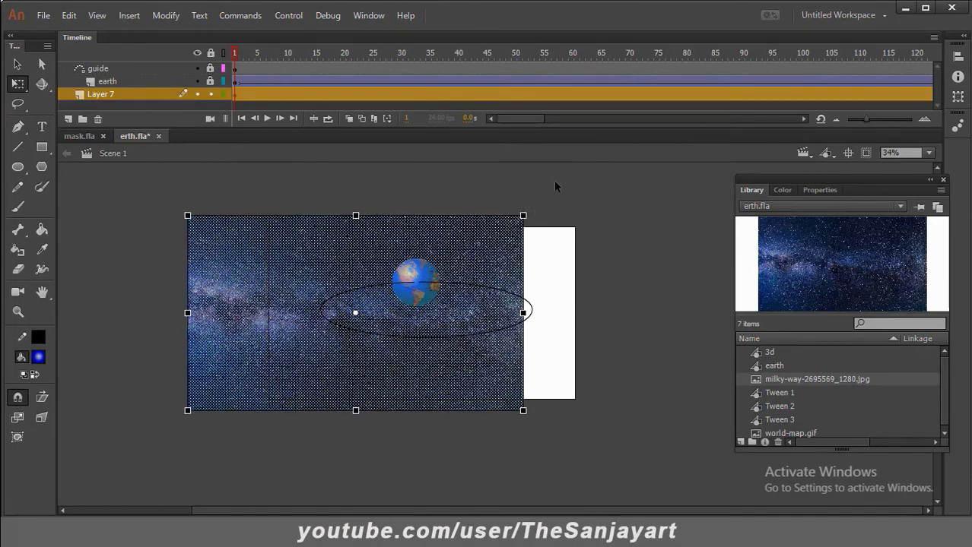
{"action": "left_click", "coordinate": [555, 186]}
Duplicate the milky-way background to its right, flip the copy horizontally and align it against the original's right edge.
{"action": "left_click", "coordinate": [361, 259]}
{"action": "left_click_drag", "start_coordinate": [337, 263], "coordinate": [686, 262]}
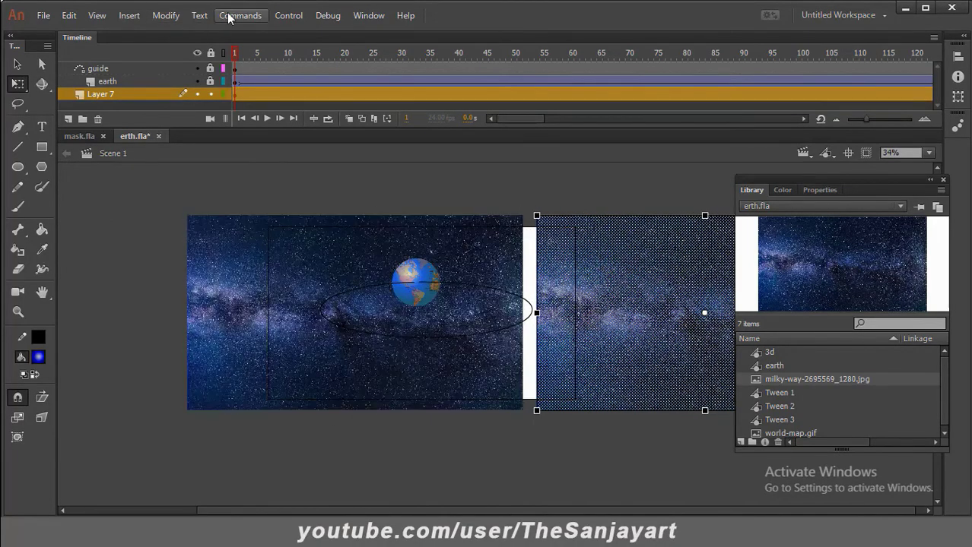
{"action": "left_click", "coordinate": [165, 15]}
{"action": "mouse_move", "coordinate": [191, 193]}
{"action": "left_click", "coordinate": [383, 344]}
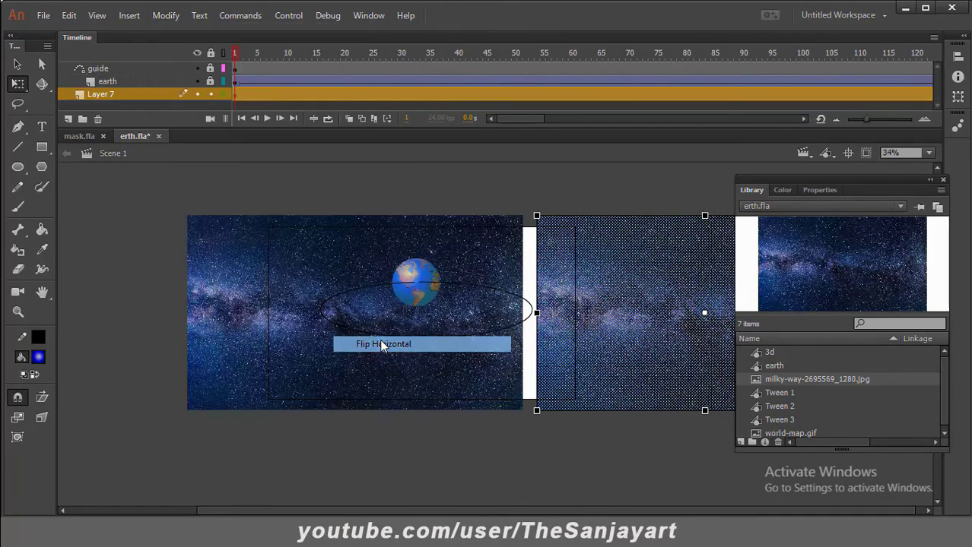
{"action": "left_click_drag", "start_coordinate": [618, 314], "coordinate": [583, 281]}
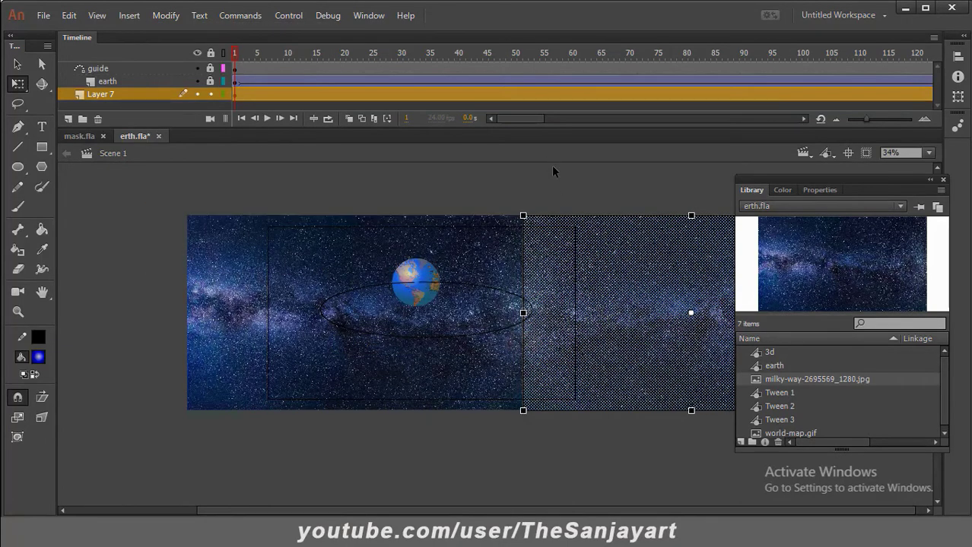
{"action": "left_click", "coordinate": [556, 177]}
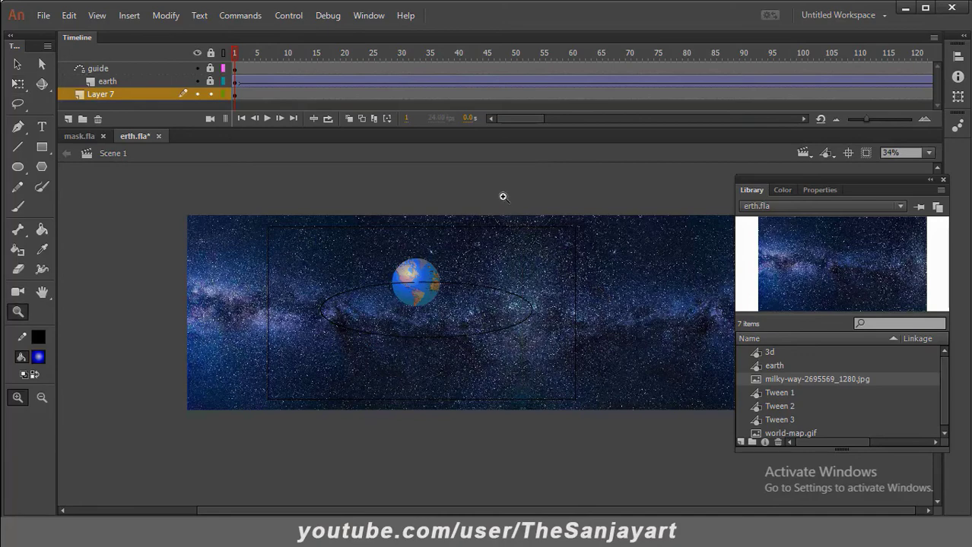
Examine the seam along the upper edge where the original milky-way image meets its mirrored copy.
{"action": "left_click_drag", "start_coordinate": [502, 197], "coordinate": [574, 242]}
{"action": "left_click_drag", "start_coordinate": [347, 274], "coordinate": [639, 380]}
{"action": "scroll", "coordinate": [553, 307], "scroll_direction": "down", "scroll_amount": 3}
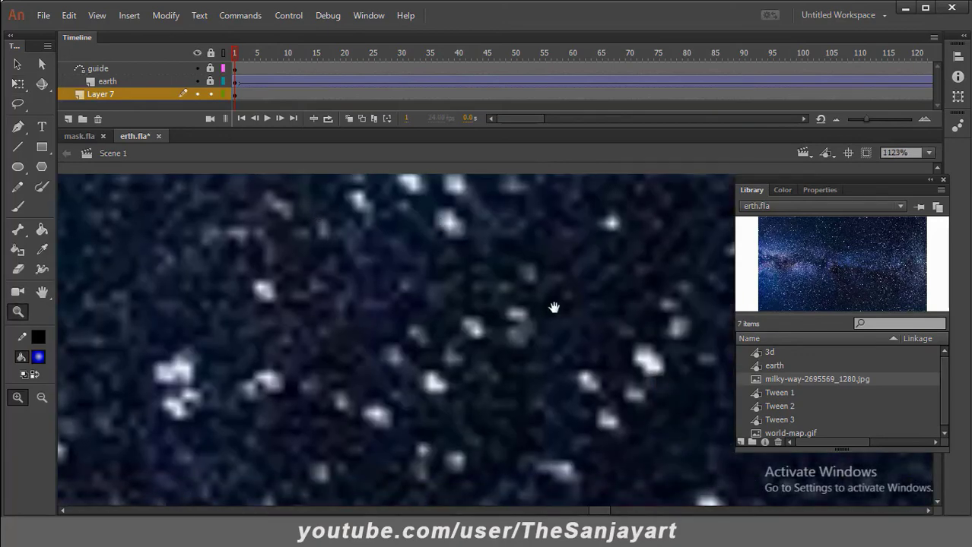
{"action": "scroll", "coordinate": [553, 308], "scroll_direction": "up", "scroll_amount": 3}
{"action": "left_click", "coordinate": [563, 300], "text": "alt"}
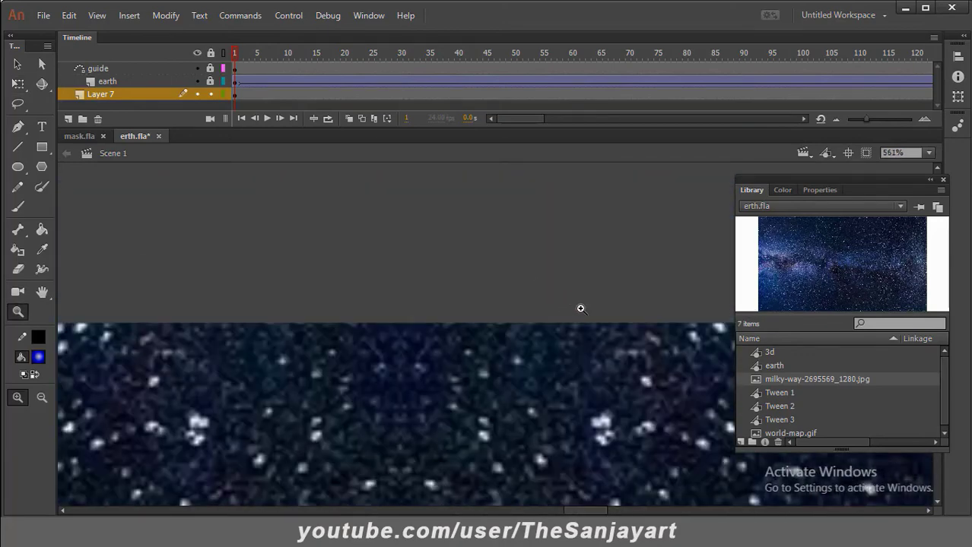
{"action": "left_click", "coordinate": [505, 225], "text": "alt"}
{"action": "scroll", "coordinate": [508, 216], "scroll_direction": "down", "scroll_amount": 3}
{"action": "scroll", "coordinate": [525, 289], "scroll_direction": "up", "scroll_amount": 3}
{"action": "left_click", "coordinate": [536, 313], "text": "alt"}
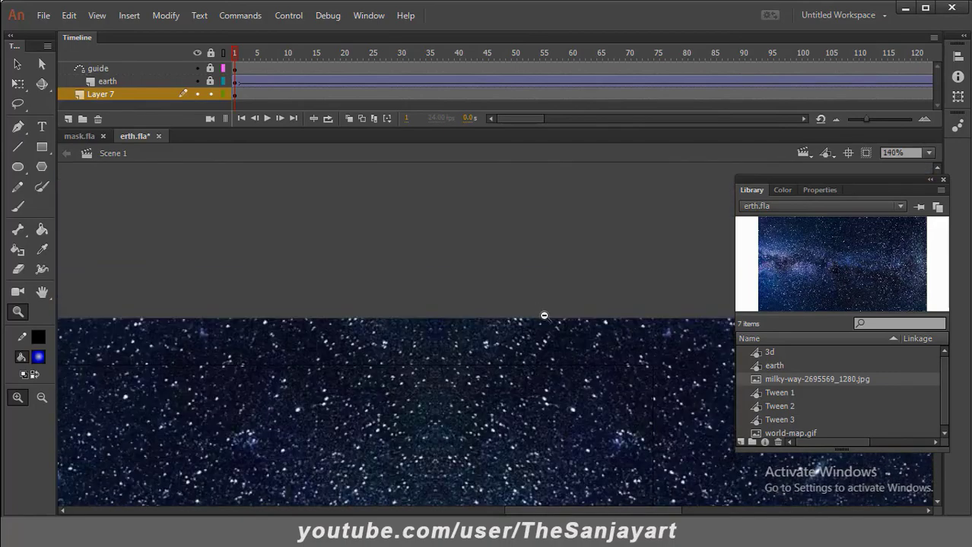
{"action": "left_click", "coordinate": [540, 325], "text": "alt"}
{"action": "left_click", "coordinate": [541, 341], "text": "alt"}
{"action": "left_click", "coordinate": [540, 334], "text": "alt"}
{"action": "scroll", "coordinate": [517, 304], "scroll_direction": "down", "scroll_amount": 3}
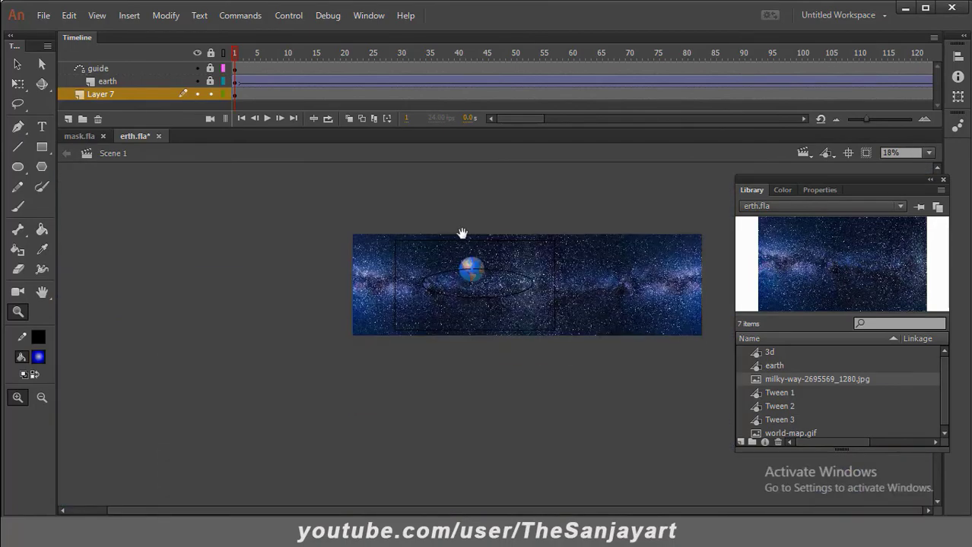
Insert a keyframe at frame 150 of Layer 7 and create a classic tween across the background's frames.
{"action": "left_click", "coordinate": [236, 95]}
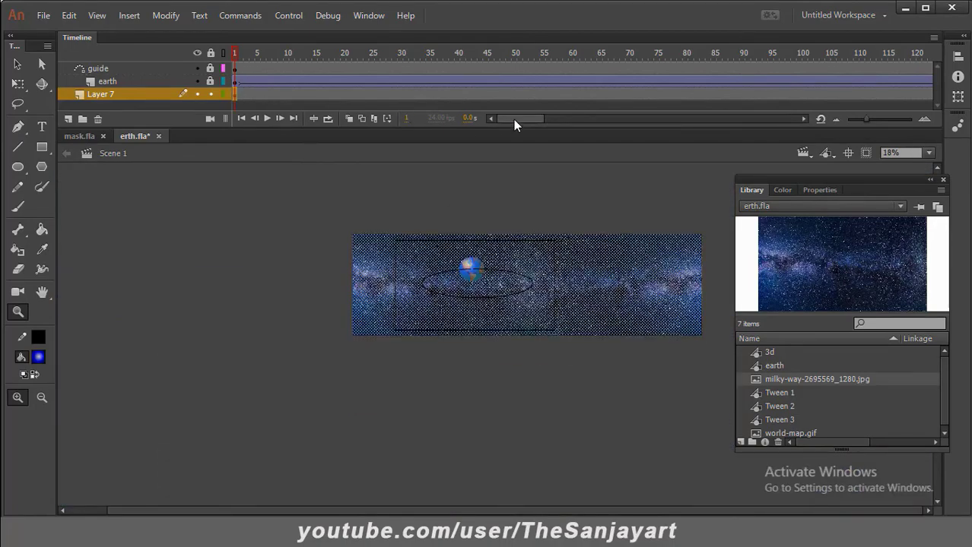
{"action": "left_click_drag", "start_coordinate": [513, 120], "coordinate": [556, 118]}
{"action": "left_click", "coordinate": [457, 94]}
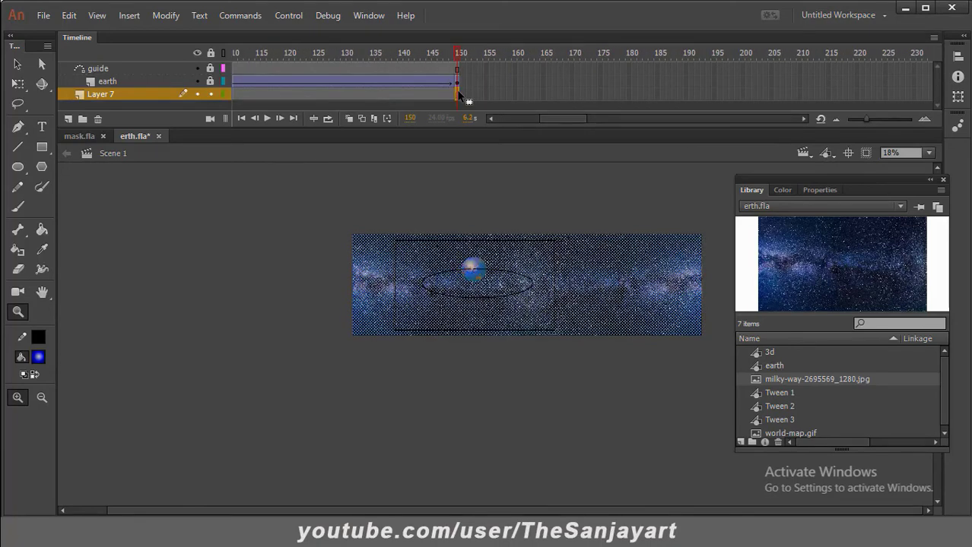
{"action": "right_click", "coordinate": [456, 95]}
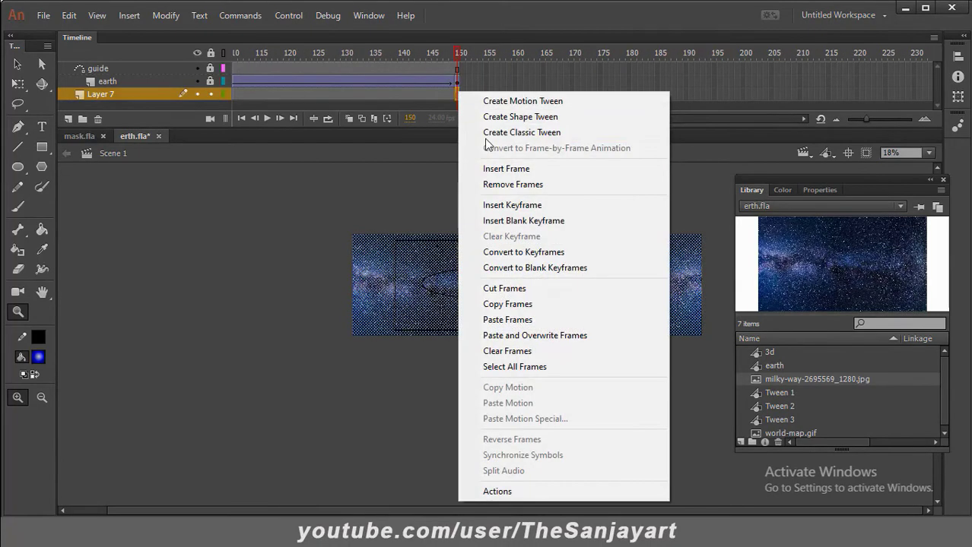
{"action": "left_click", "coordinate": [521, 206]}
{"action": "right_click", "coordinate": [433, 95]}
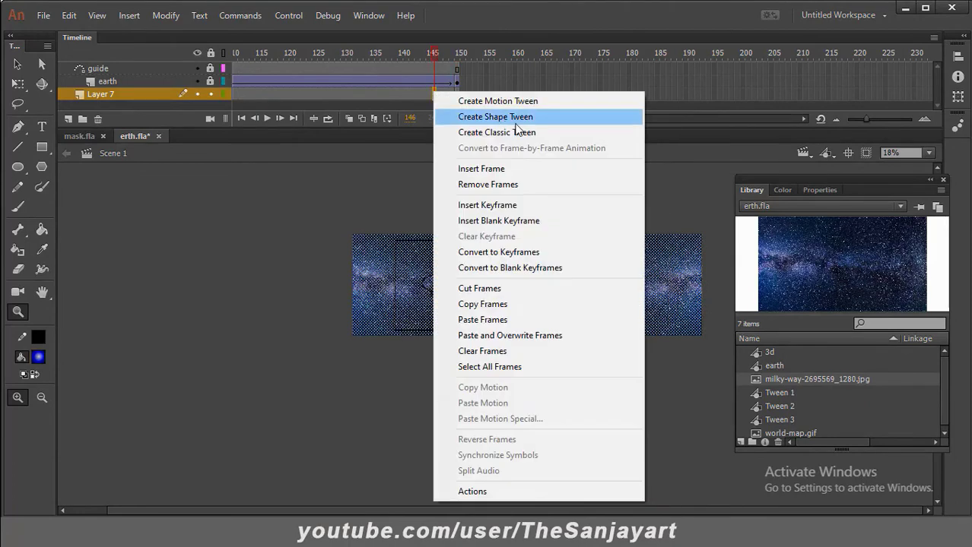
{"action": "left_click", "coordinate": [521, 133]}
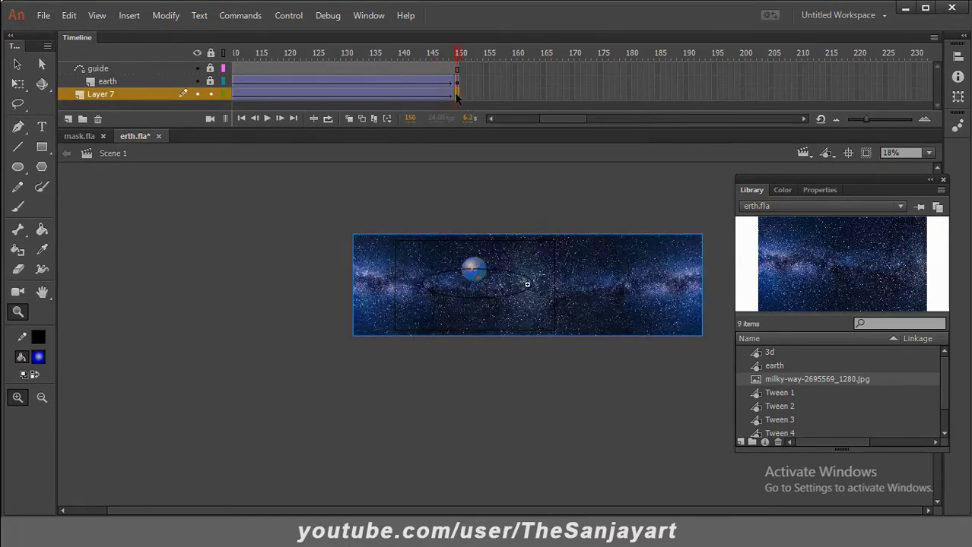
{"action": "right_click", "coordinate": [457, 95]}
{"action": "left_click", "coordinate": [485, 205]}
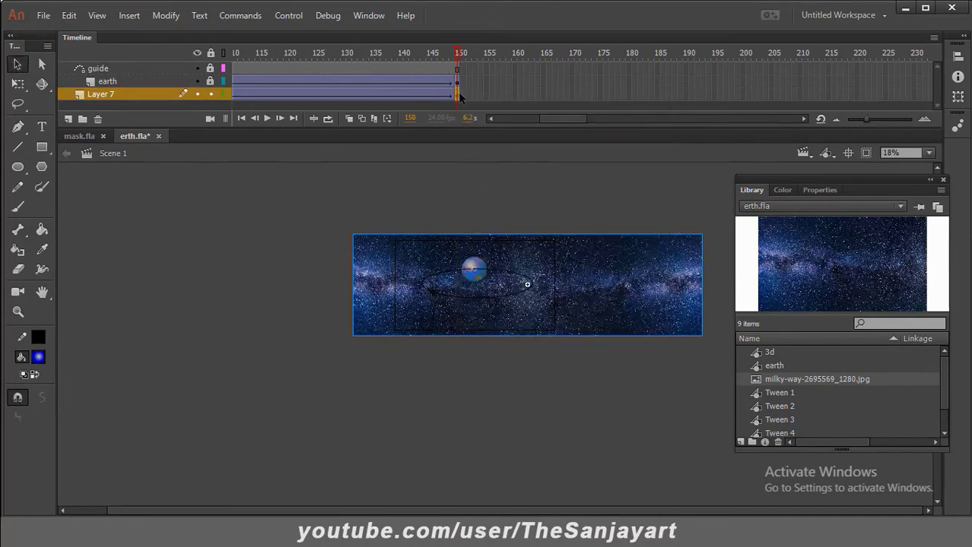
At frame 150, shift the milky-way background right until its left edge sits just outside the stage's left edge.
{"action": "key", "text": "shift+Right"}
{"action": "key", "text": "shift+Right"}
{"action": "key", "text": "shift+Right"}
{"action": "key", "text": "shift+Right"}
{"action": "key", "text": "shift+Right"}
{"action": "key", "text": "shift+Right"}
{"action": "key", "text": "shift+Right"}
{"action": "key", "text": "shift+Right"}
{"action": "key", "text": "shift+Right"}
{"action": "key", "text": "shift+Right"}
{"action": "key", "text": "shift+Right"}
{"action": "key", "text": "shift+Right"}
{"action": "key", "text": "shift+Right"}
{"action": "key", "text": "shift+Right"}
{"action": "key", "text": "shift+Right"}
{"action": "key", "text": "shift+Right"}
{"action": "key", "text": "shift+Right"}
{"action": "key", "text": "shift+Right"}
{"action": "key", "text": "shift+Right"}
{"action": "key", "text": "shift+Right"}
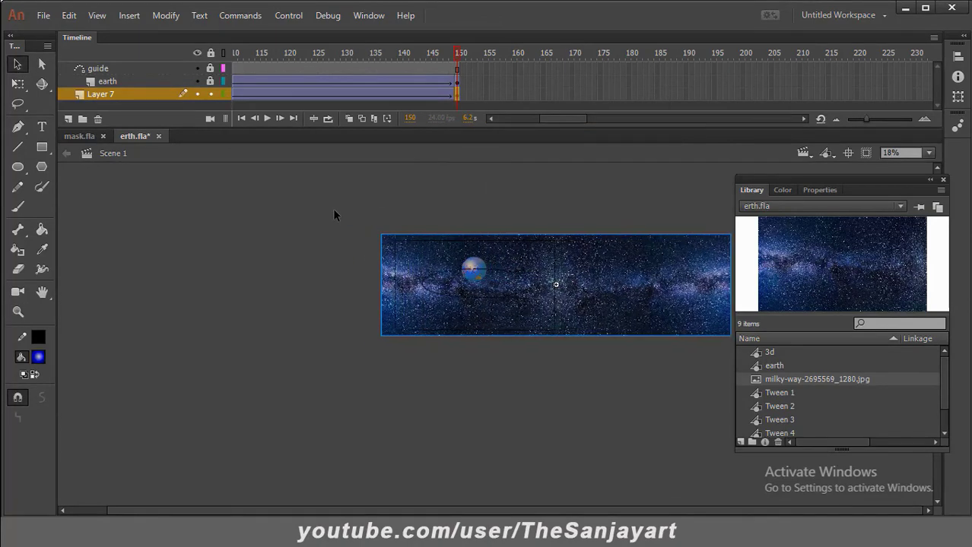
At frame 1, shift the milky-way background left until its right edge sits just outside the stage's right edge.
{"action": "left_click_drag", "start_coordinate": [458, 53], "coordinate": [2, 126]}
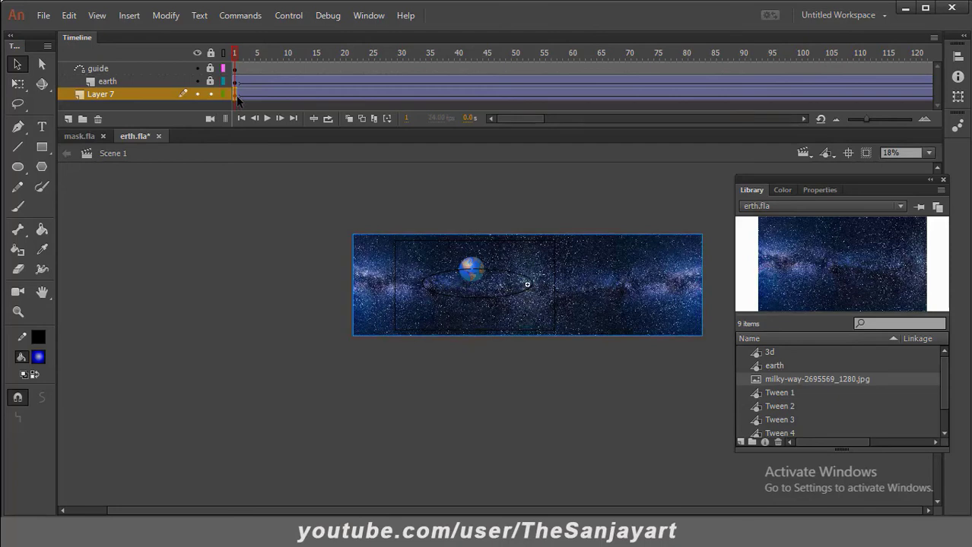
{"action": "key", "text": "shift+Left"}
{"action": "key", "text": "shift+Left"}
{"action": "key", "text": "shift+Left"}
{"action": "key", "text": "shift+Left"}
{"action": "key", "text": "shift+Left"}
{"action": "key", "text": "shift+Left"}
{"action": "key", "text": "shift+Left"}
{"action": "key", "text": "shift+Left"}
{"action": "key", "text": "shift+Left"}
{"action": "key", "text": "shift+Left"}
{"action": "key", "text": "shift+Left"}
{"action": "key", "text": "shift+Left"}
{"action": "key", "text": "shift+Left"}
{"action": "key", "text": "shift+Left"}
{"action": "key", "text": "shift+Left"}
{"action": "key", "text": "shift+Left"}
{"action": "key", "text": "shift+Left"}
{"action": "key", "text": "shift+Left"}
{"action": "key", "text": "shift+Left"}
{"action": "key", "text": "shift+Left"}
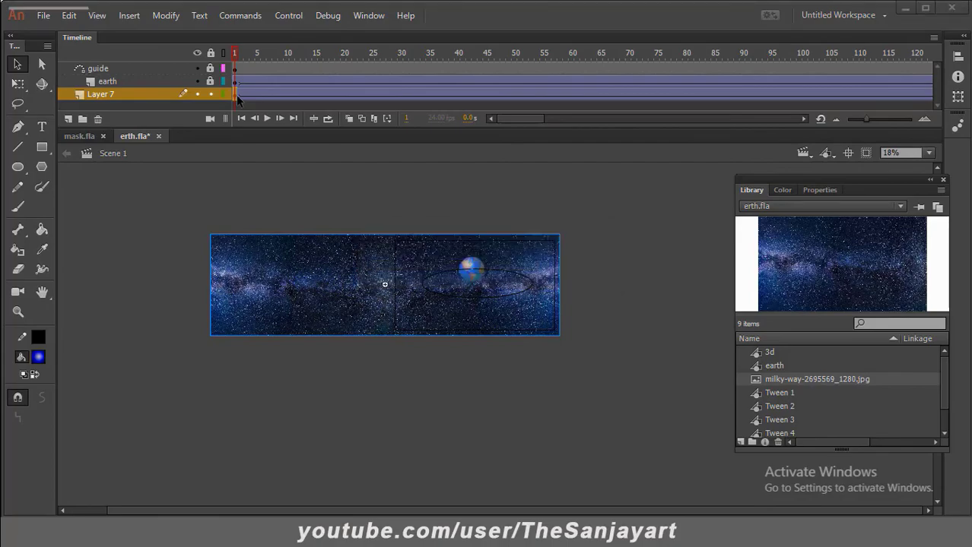
Test the movie to check the globe against the moving milky-way background, and close the preview.
{"action": "key", "text": "ctrl+Return"}
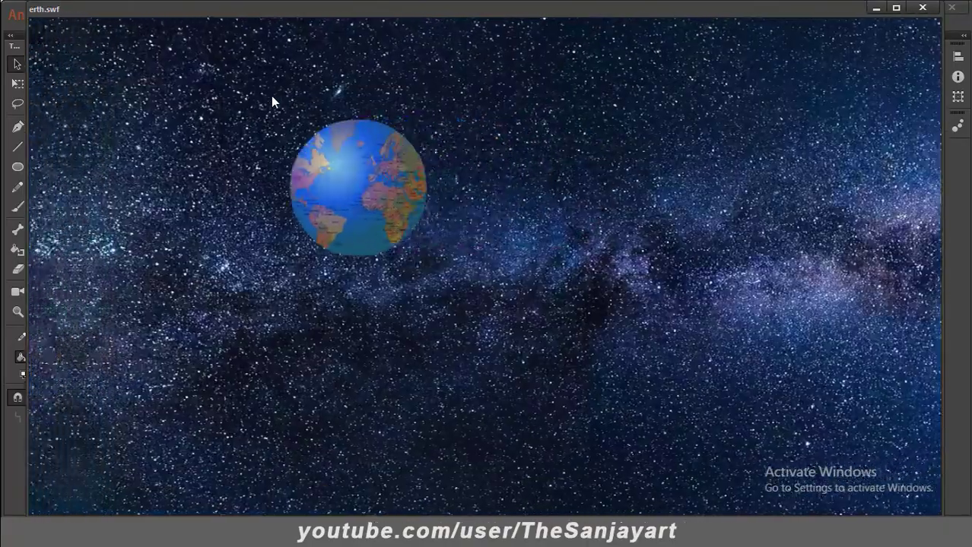
{"action": "left_click", "coordinate": [922, 8]}
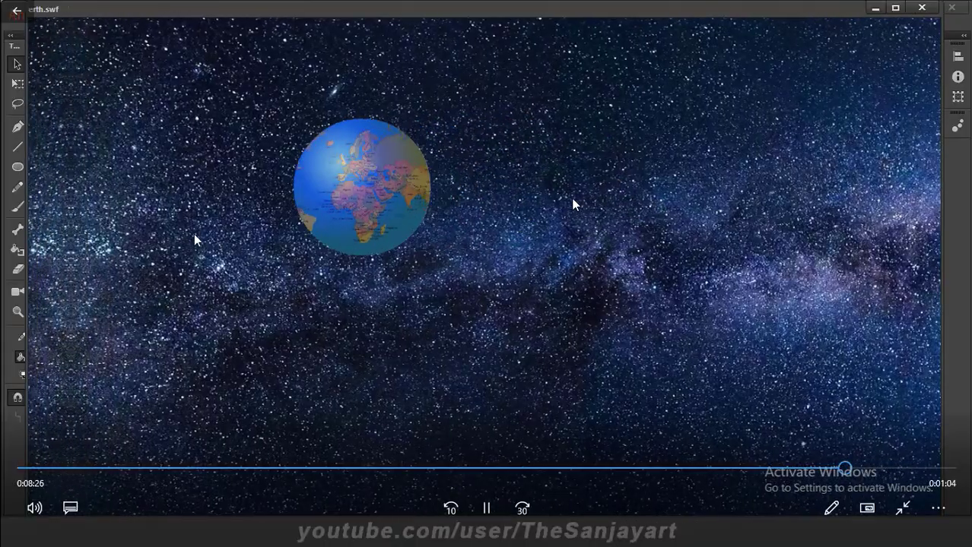